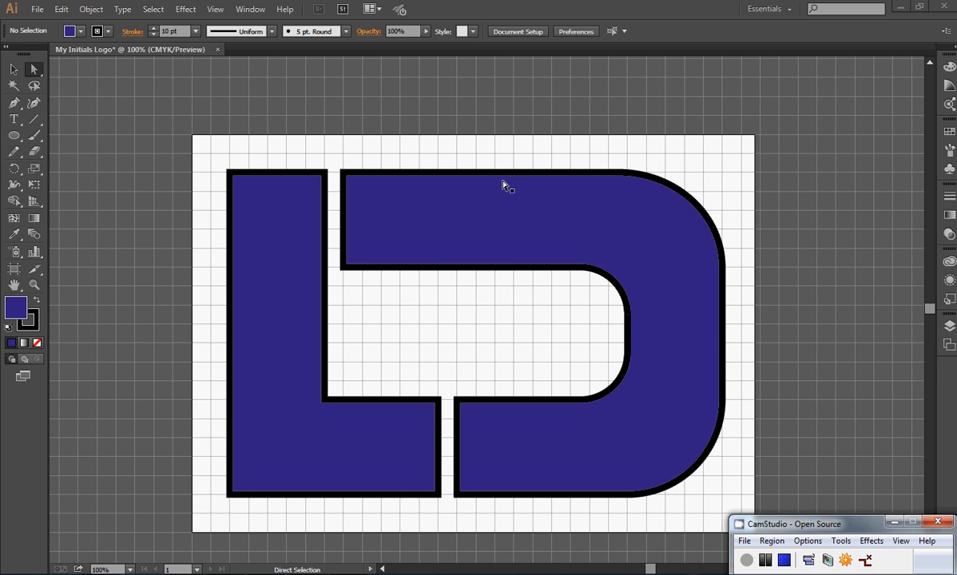
Step: Move the anchor point at the top of the D's outer right edge inward to X 270 mm, Y 70 mm
left_click(32, 71)
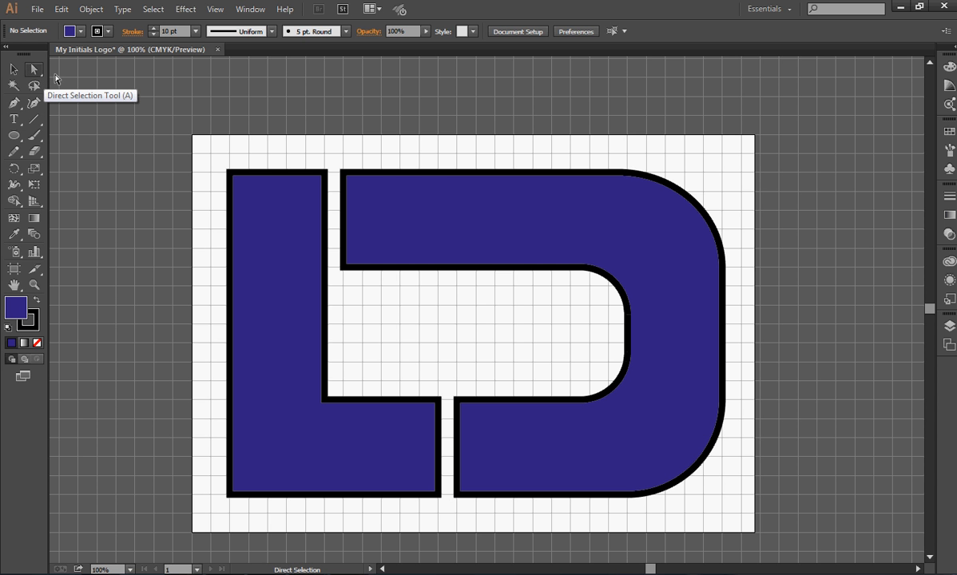
left_click(431, 178)
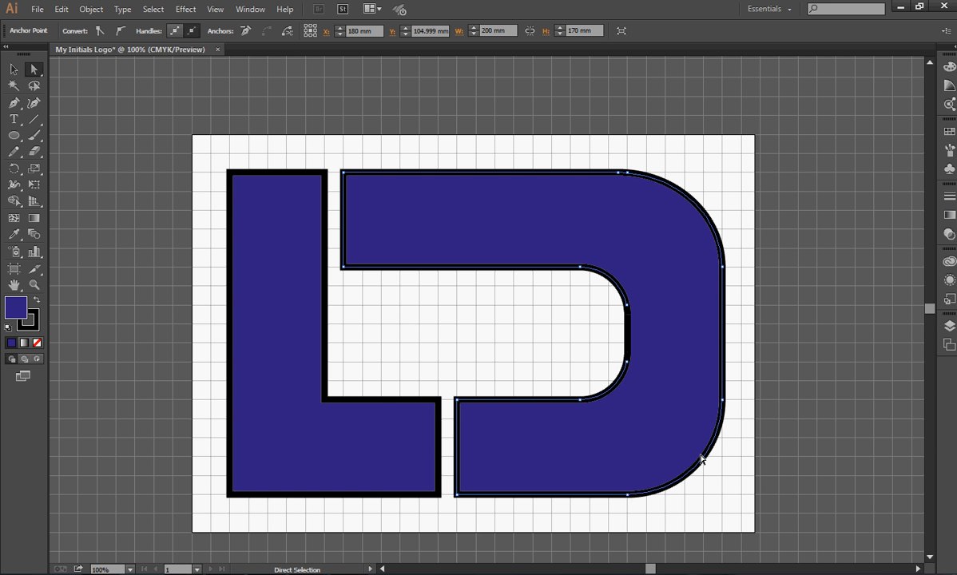
left_click(722, 267)
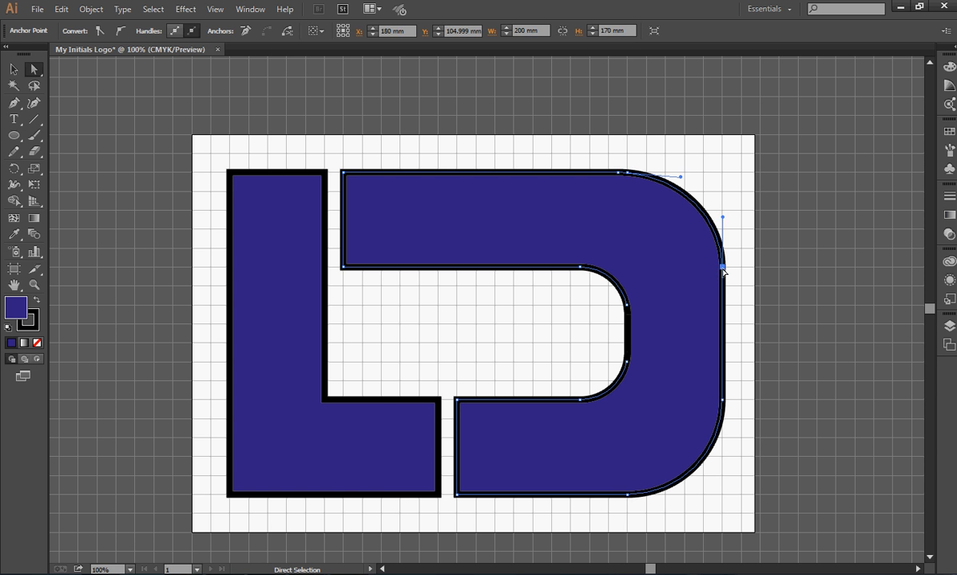
left_click_drag(721, 267, 702, 265)
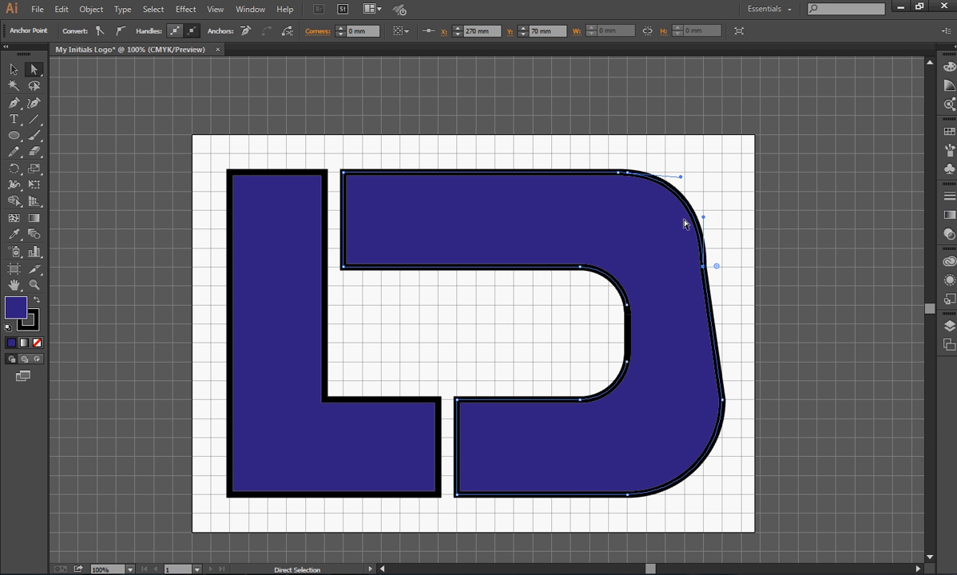
Step: Shift the two anchor points where the D's top edge meets its outer curve to the left along that edge
left_click(619, 173)
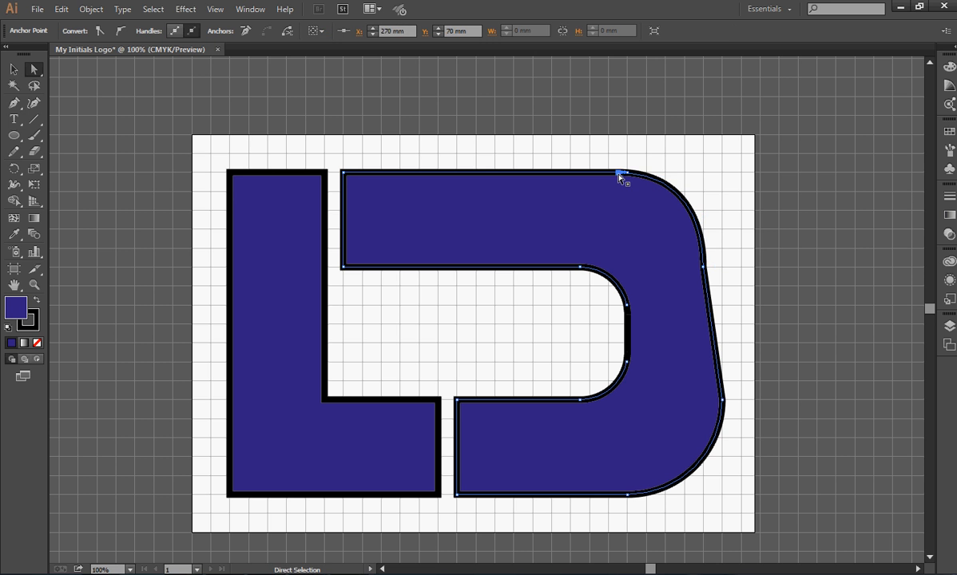
mouse_move(620, 174)
left_mouse_down()
mouse_move(595, 174)
mouse_move(604, 186)
mouse_move(619, 175)
mouse_move(607, 174)
left_mouse_up()
left_click(628, 174)
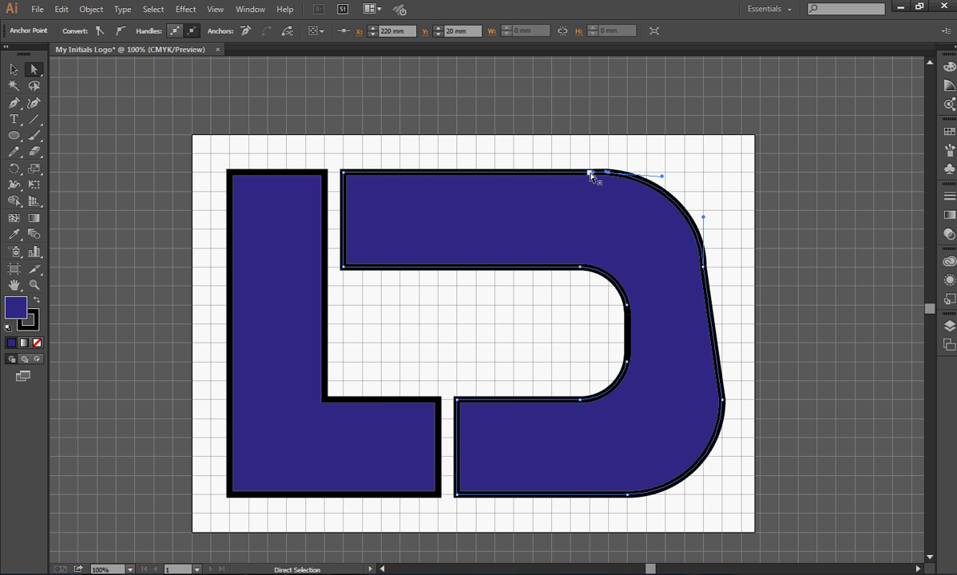
mouse_move(591, 173)
left_mouse_down()
mouse_move(572, 175)
mouse_move(591, 175)
left_mouse_up()
left_click(727, 195)
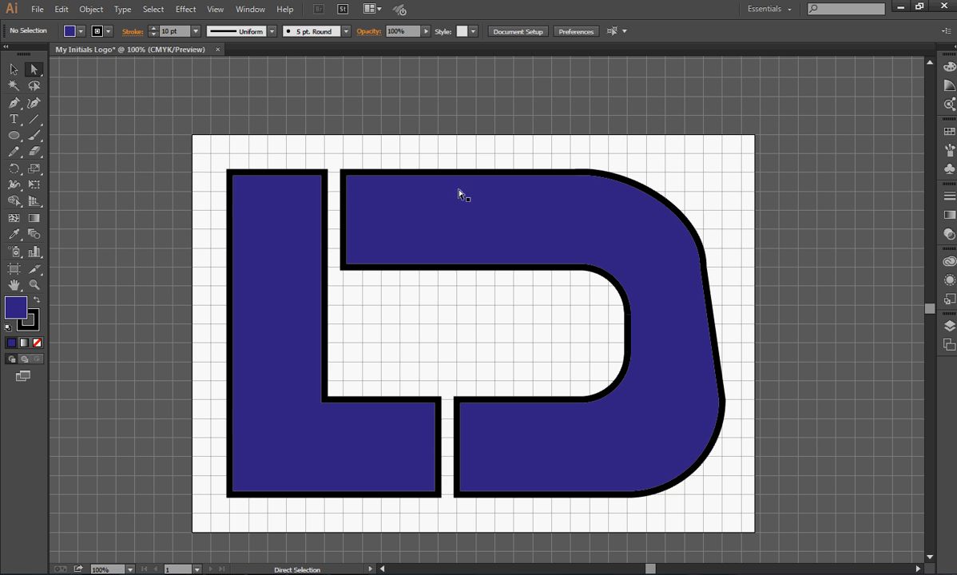
Step: Slant the L's outer left edge by moving its top-left anchor point to X 30 mm, Y 20 mm
left_click(258, 180)
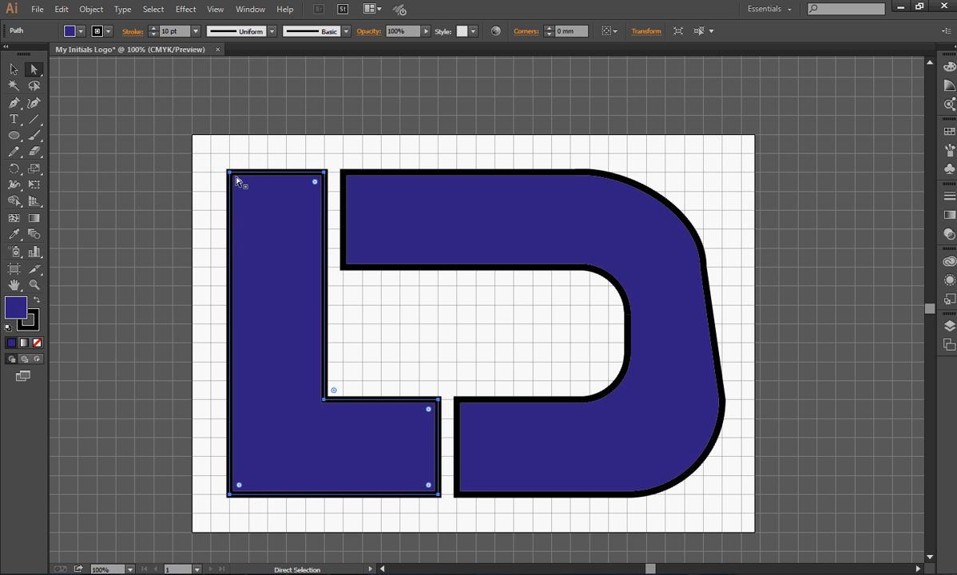
left_click_drag(230, 173, 248, 173)
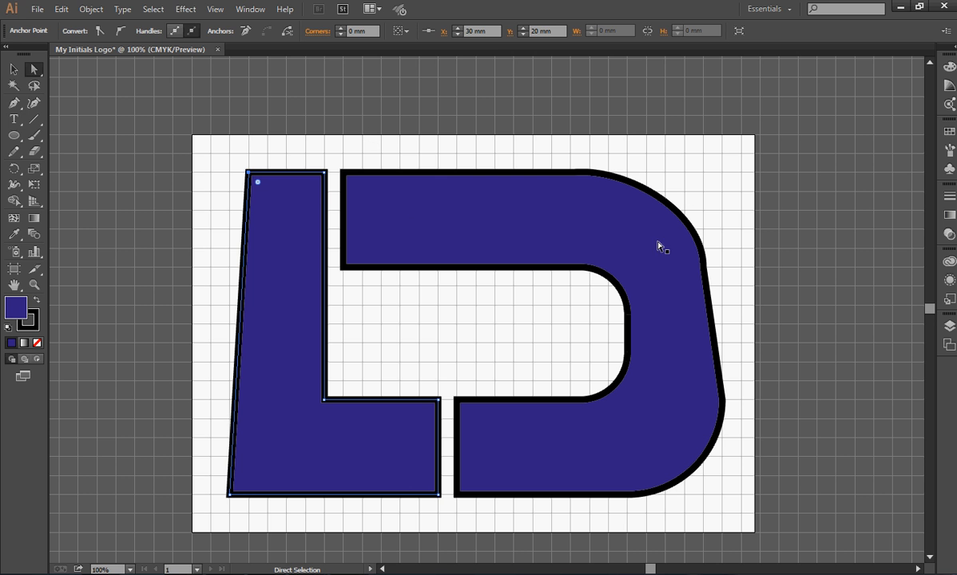
left_click(13, 71)
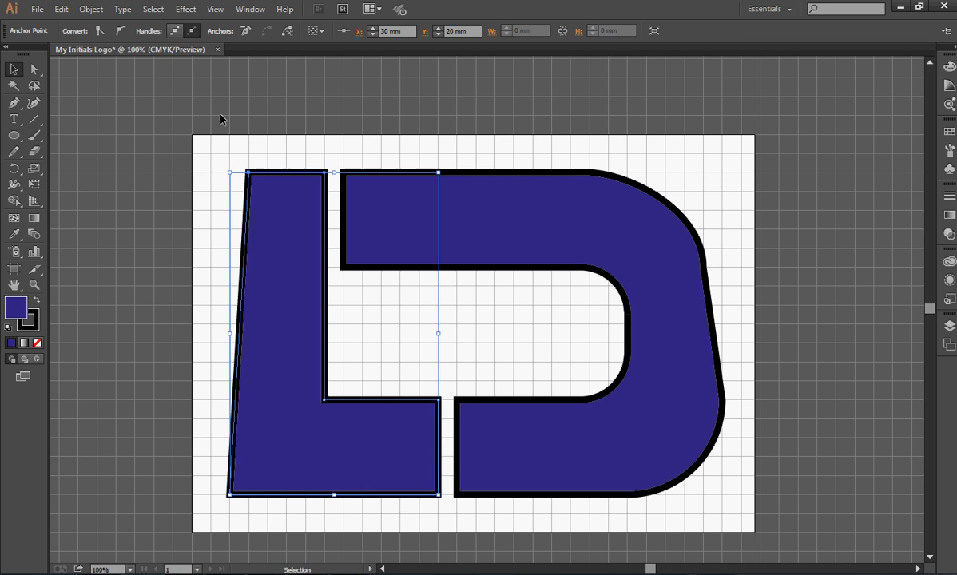
left_click(259, 125)
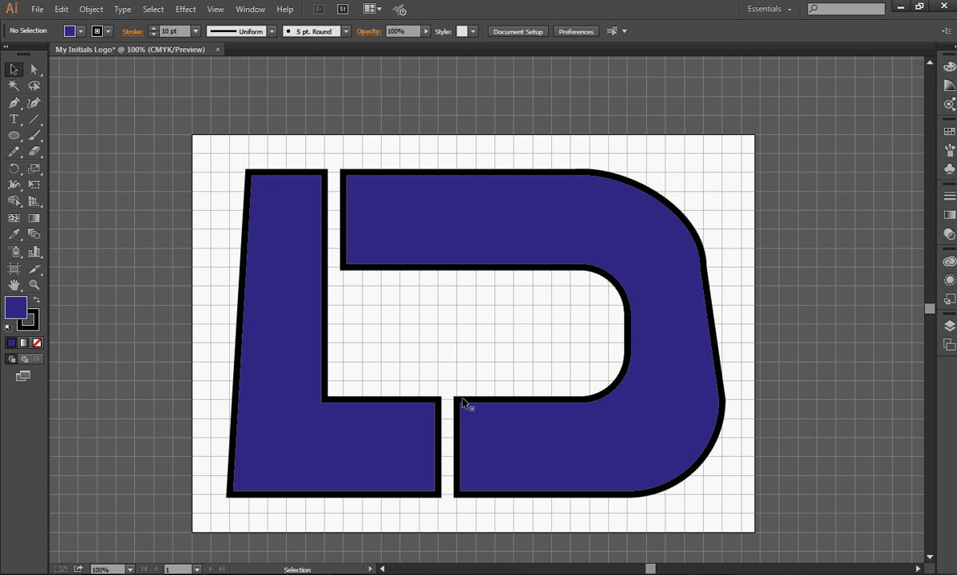
Step: Round the upper-left corner of the D's lower arm to a radius of about 25 mm
key("ctrl+equal")
key("ctrl+equal")
key("ctrl+equal")
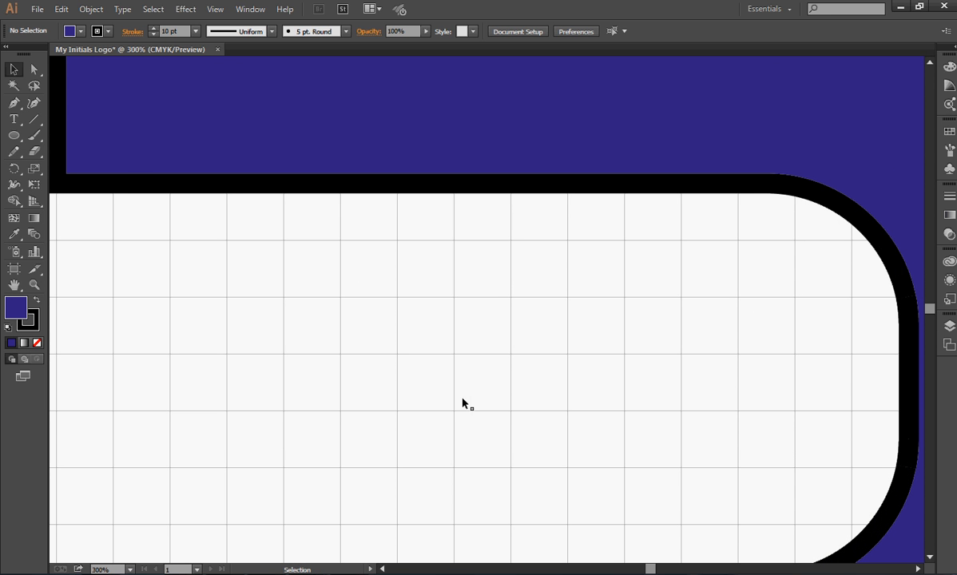
left_click(930, 557)
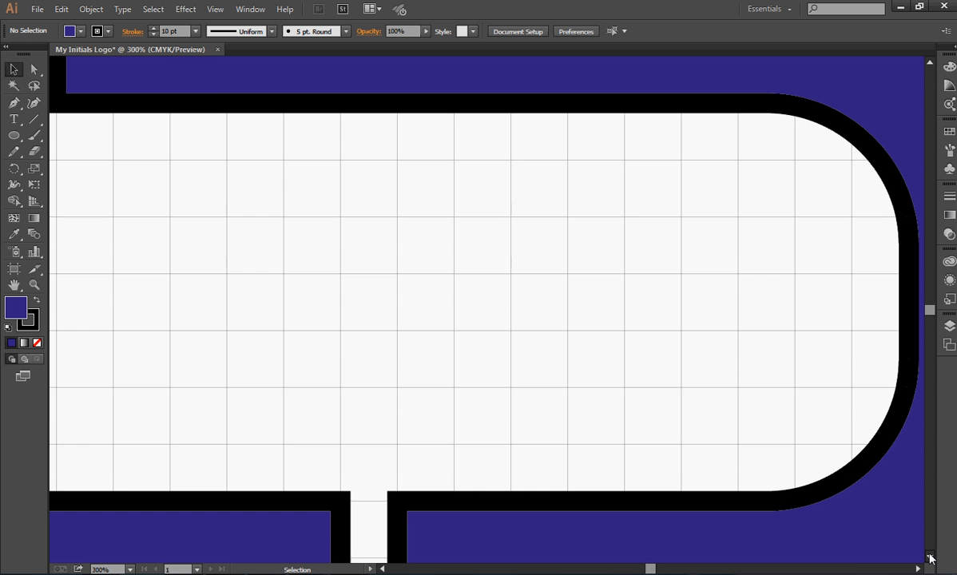
left_click(929, 557)
left_click(33, 70)
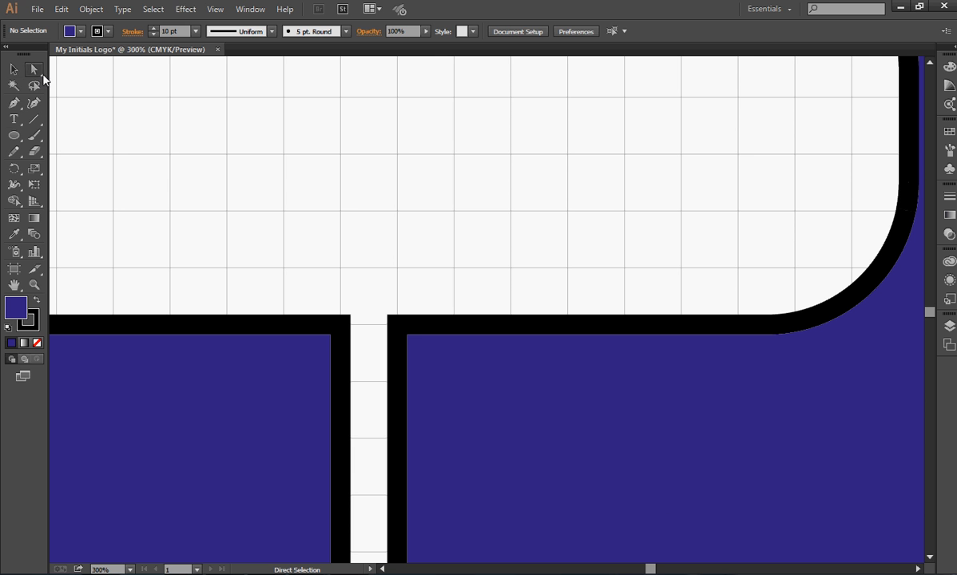
left_click(412, 331)
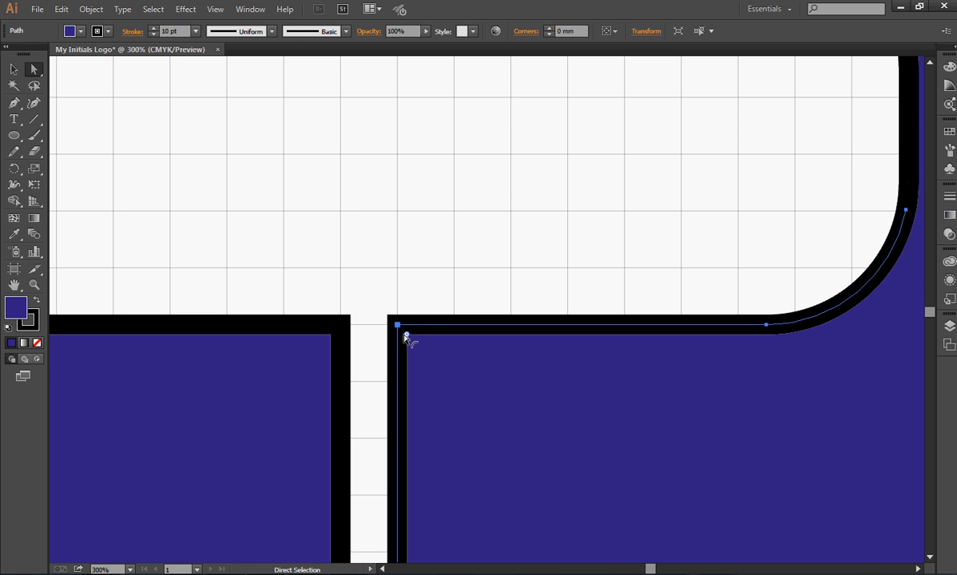
left_click(397, 325)
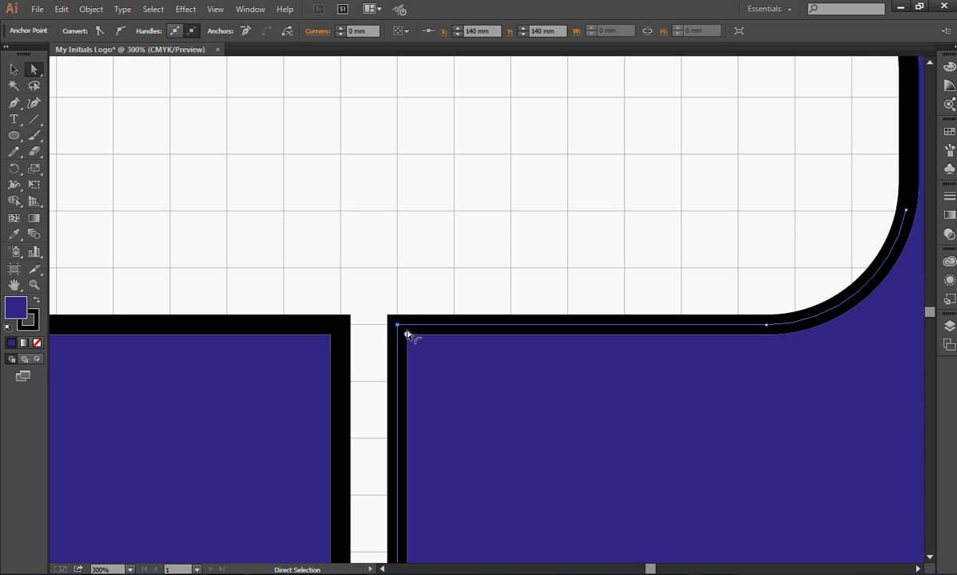
left_click_drag(406, 335, 566, 452)
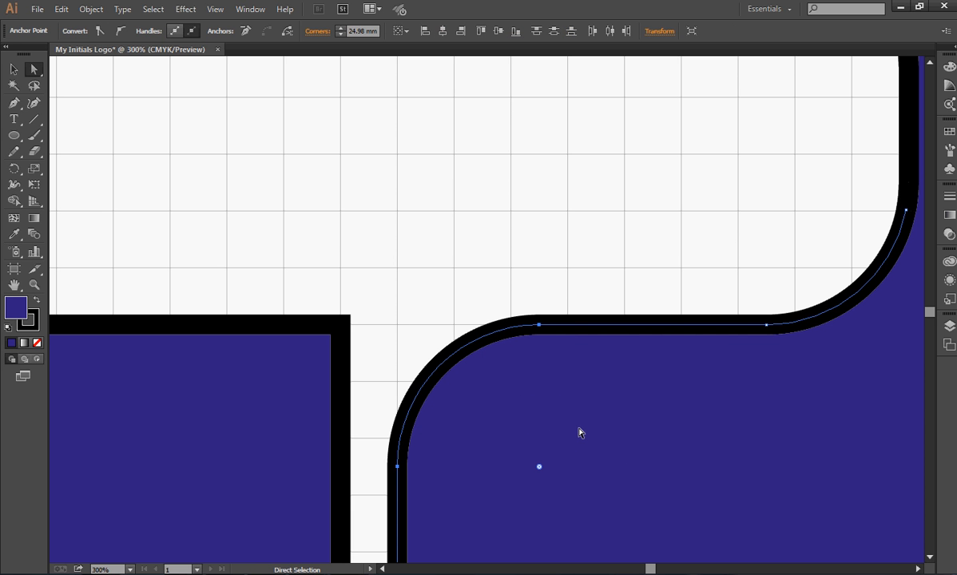
Step: Round all corners of the L together to a radius of about 17 mm
left_click(338, 334)
left_click_drag(331, 333, 219, 398)
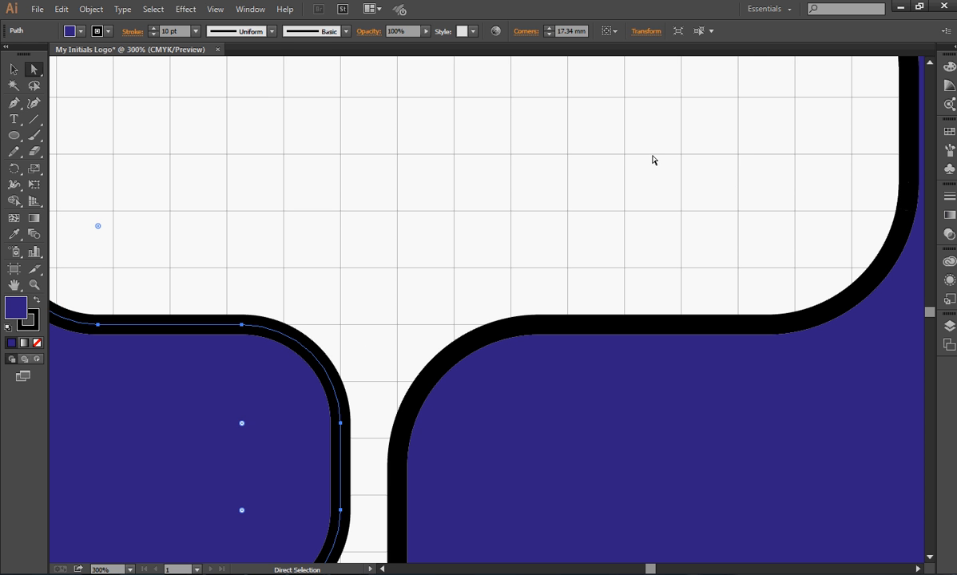
Step: Round the top-left corner of the D's upper arm to about 14 mm and the corner beneath it slightly more
key("ctrl")
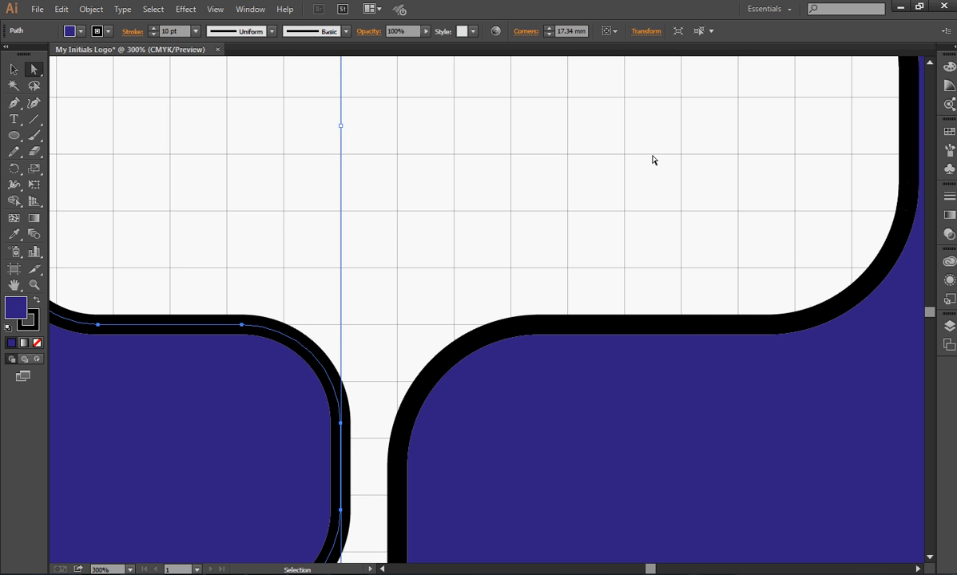
key("ctrl+minus")
key("ctrl+minus")
key("ctrl+minus")
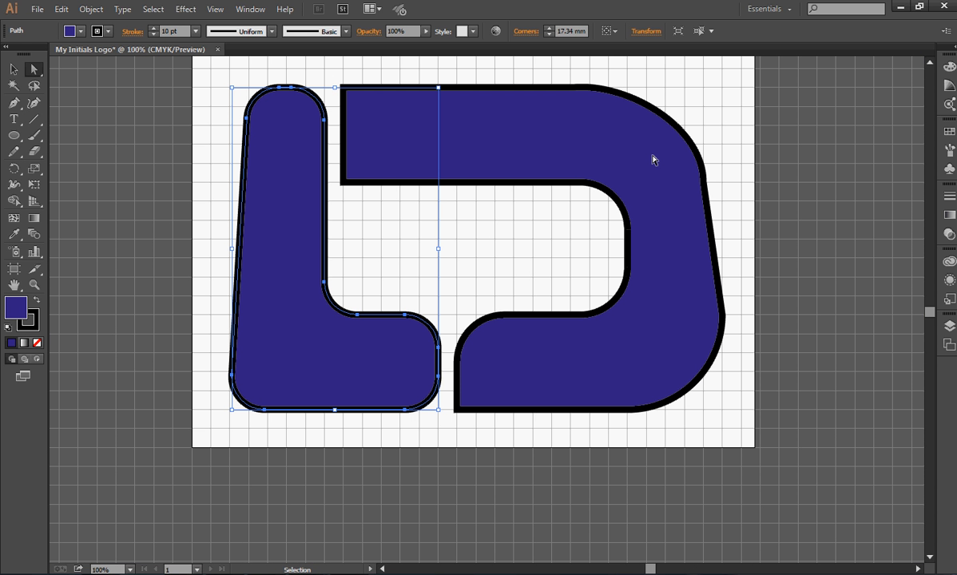
left_click(342, 88)
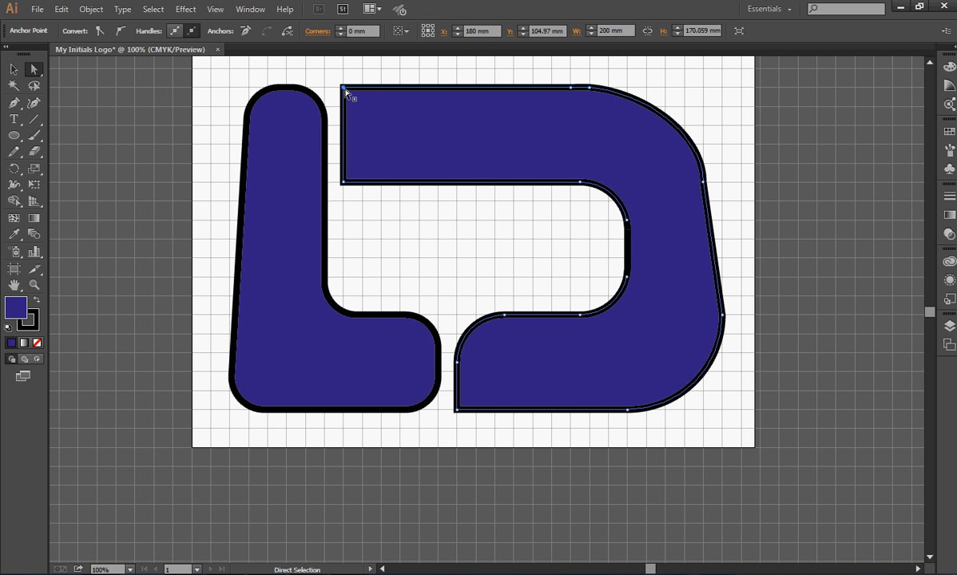
left_click_drag(345, 94, 373, 118)
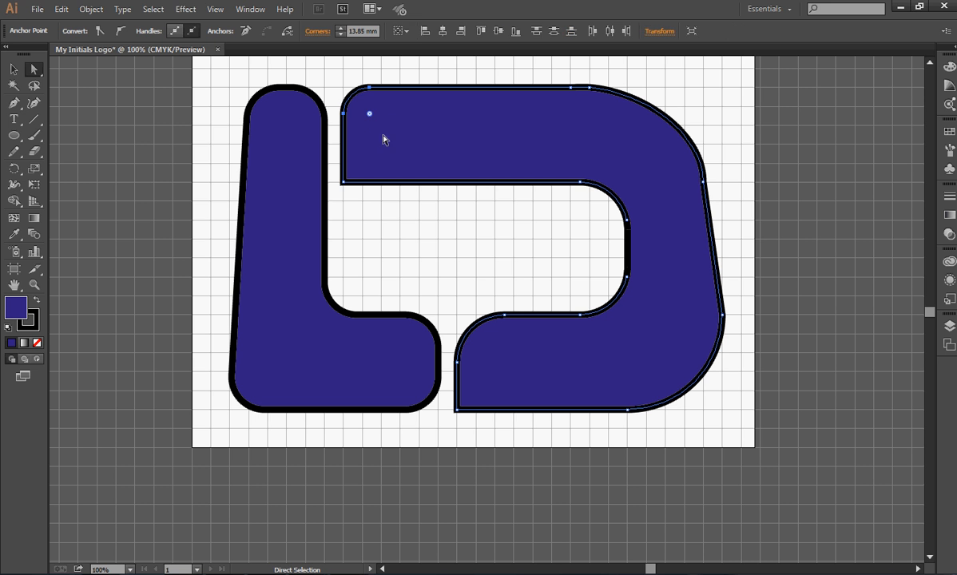
left_click(344, 183)
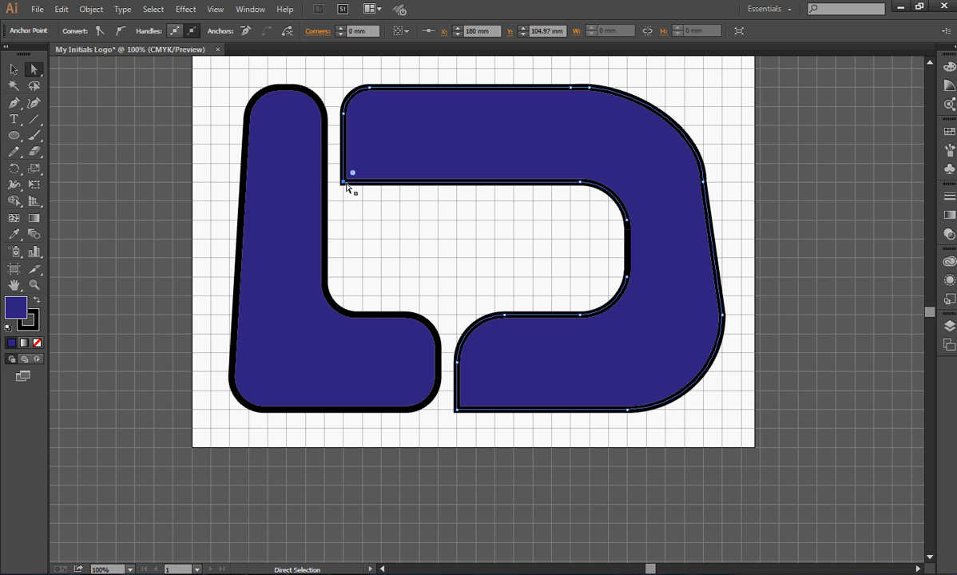
left_click_drag(352, 173, 376, 152)
left_click(13, 71)
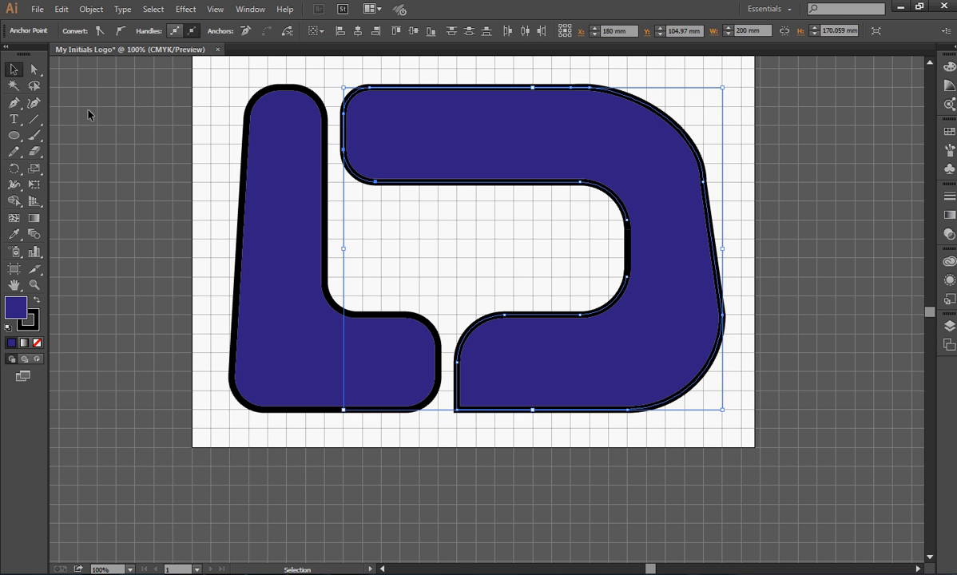
left_click(93, 116)
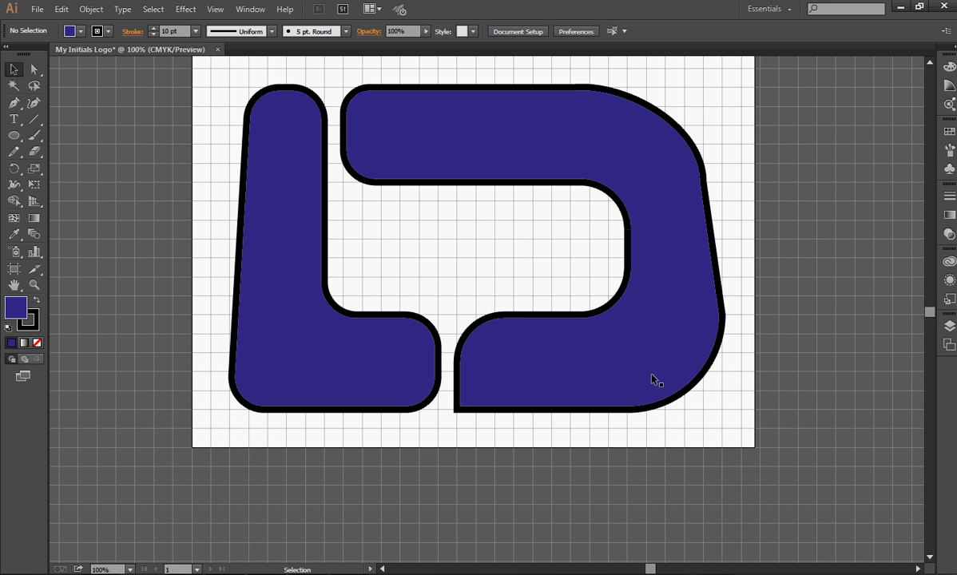
Step: Increase the rounding of all the D's live corners together, including the sharp bottom-left corner of its lower arm
left_click(461, 412)
key("a")
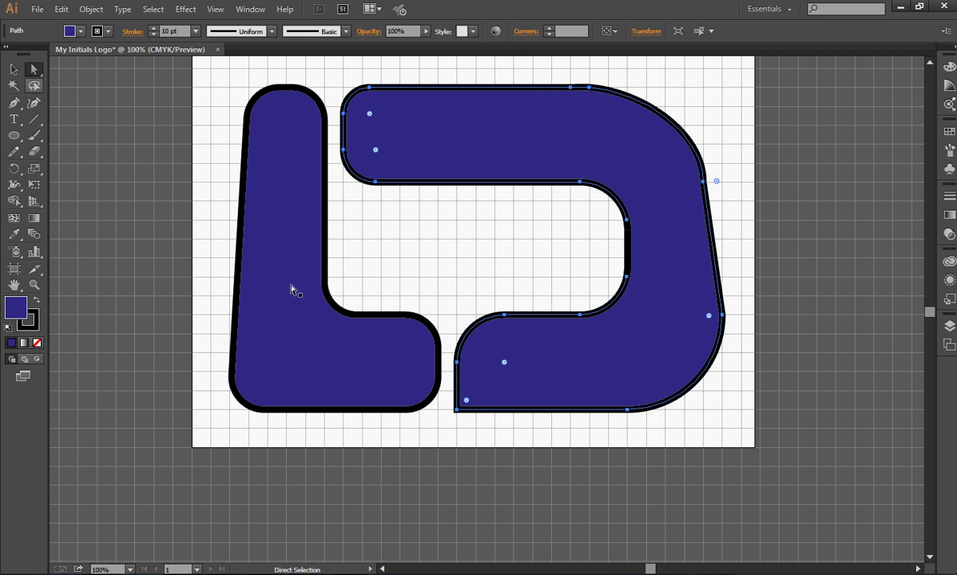
mouse_move(466, 399)
left_mouse_down()
mouse_move(487, 391)
mouse_move(474, 392)
left_mouse_up()
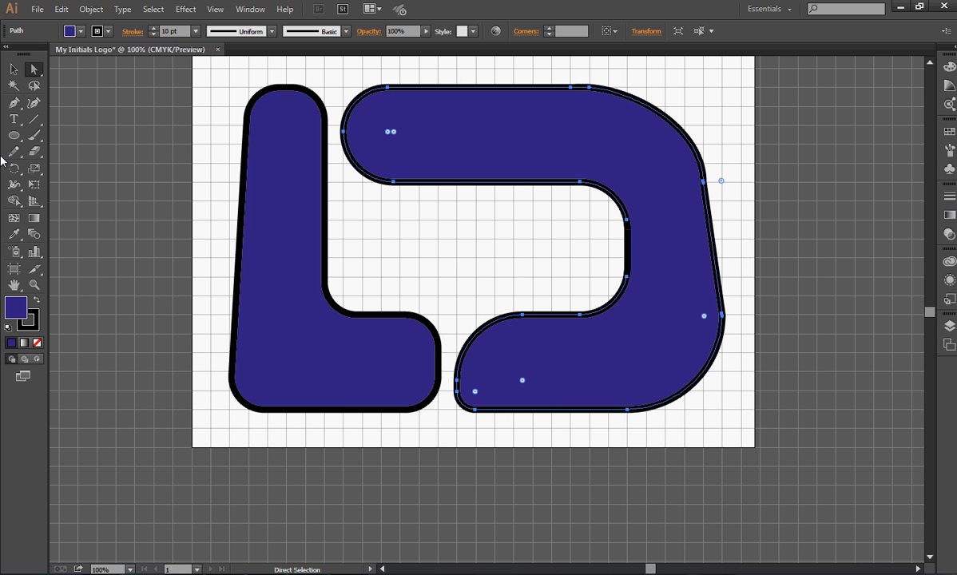
left_click(13, 70)
left_click(128, 112)
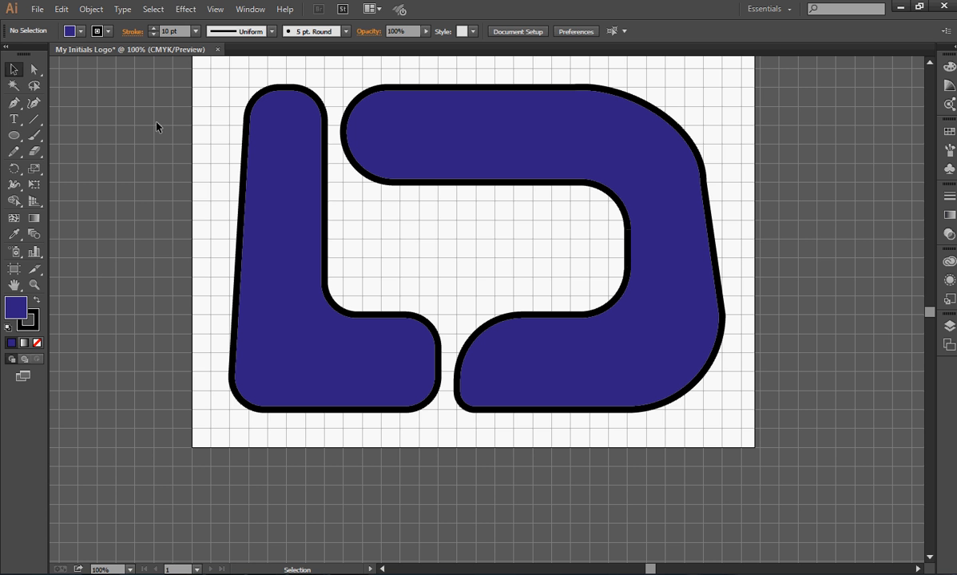
left_click(33, 69)
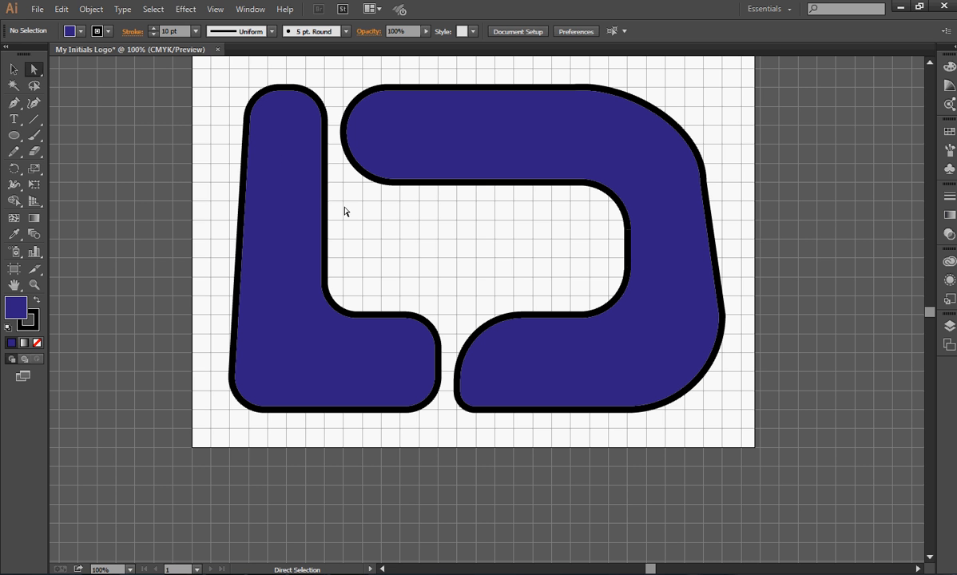
left_click(12, 72)
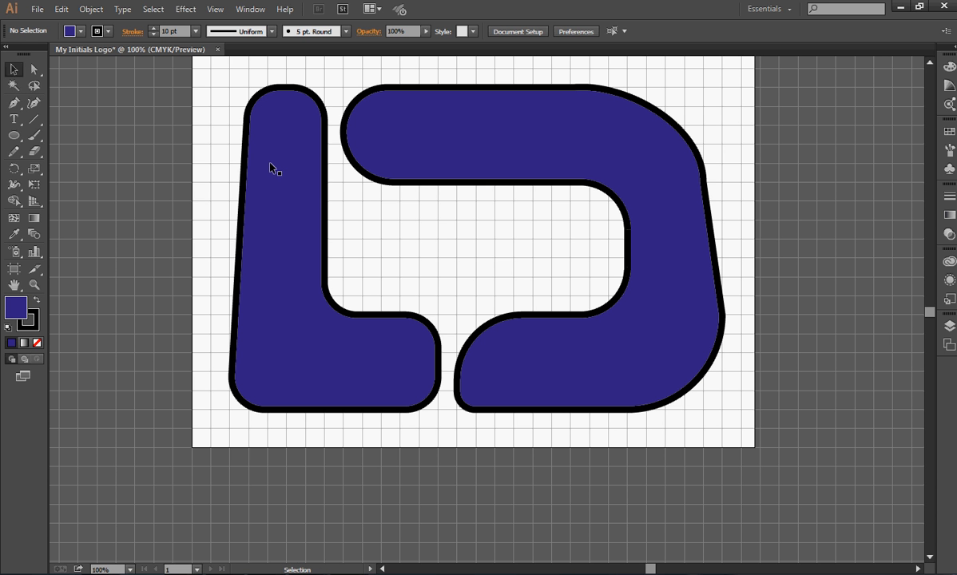
left_click(252, 151)
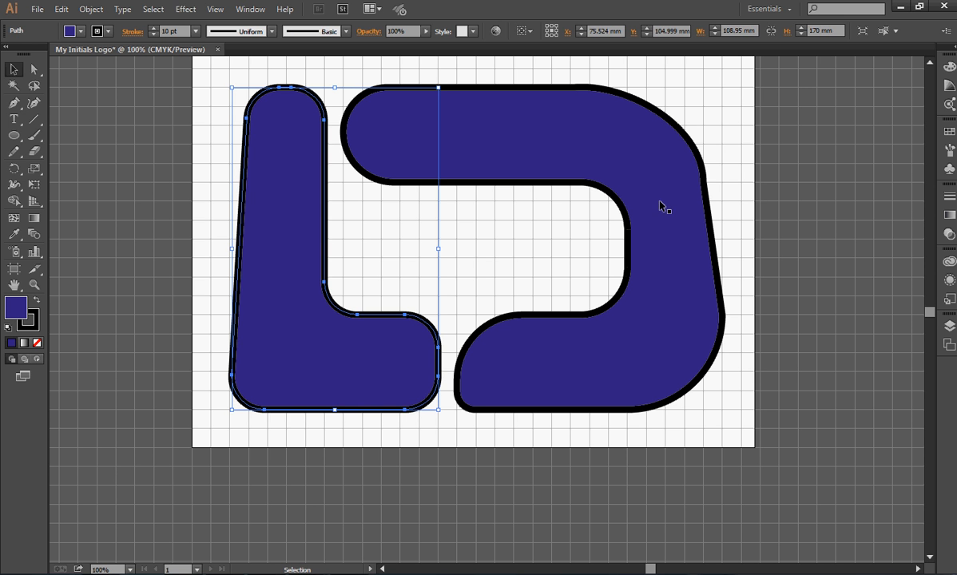
left_click(735, 196)
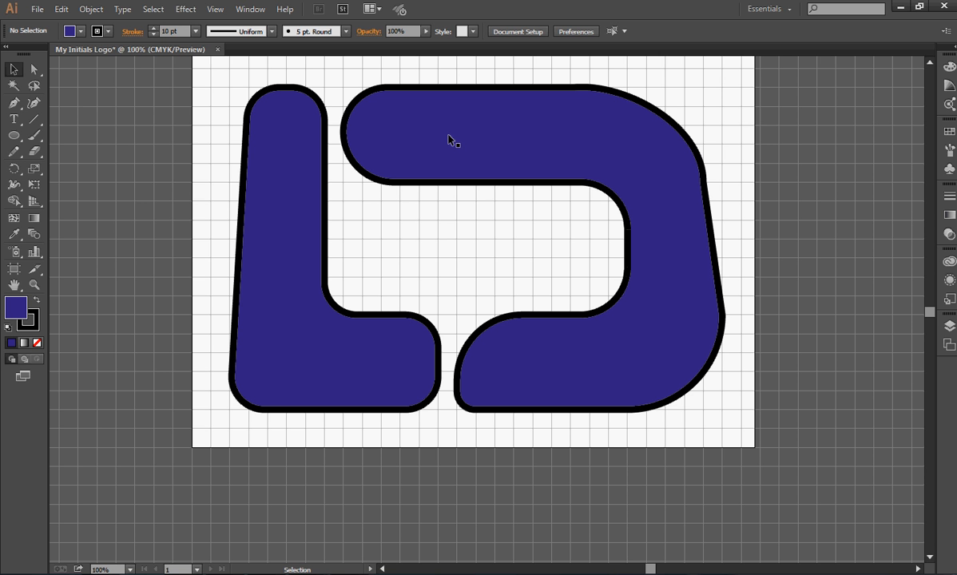
left_click(61, 9)
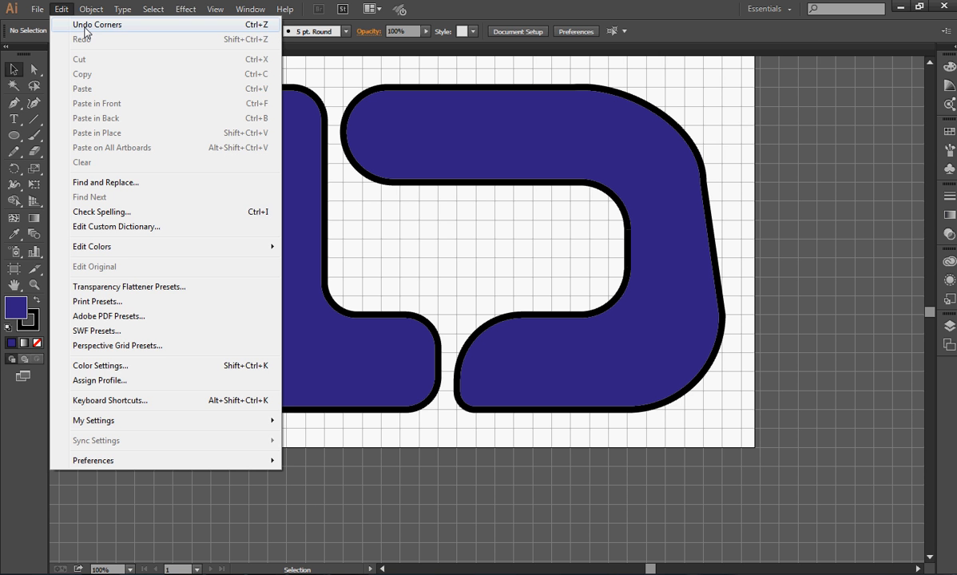
left_click(760, 119)
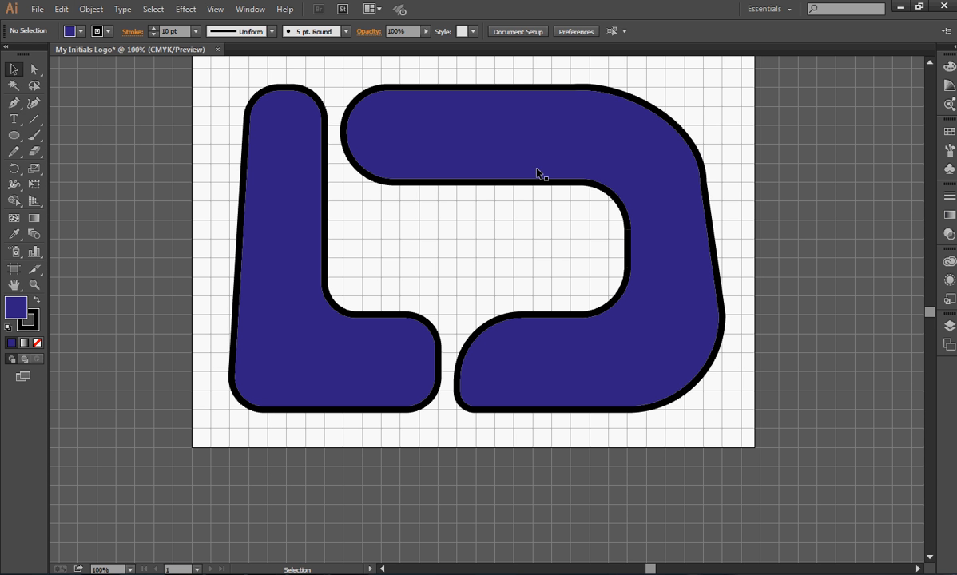
left_click(930, 62)
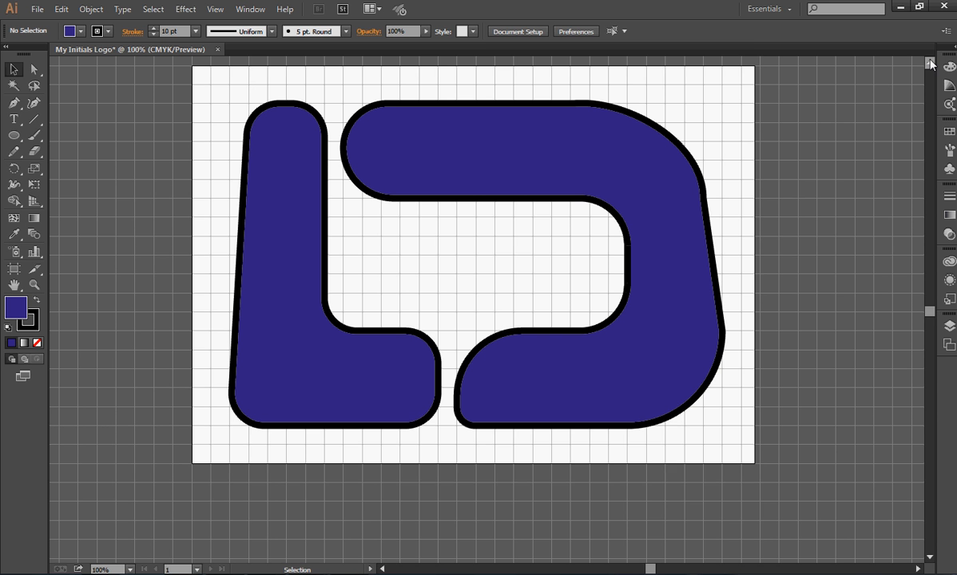
Step: Select both the L and the D shapes of the logo together
left_click(930, 63)
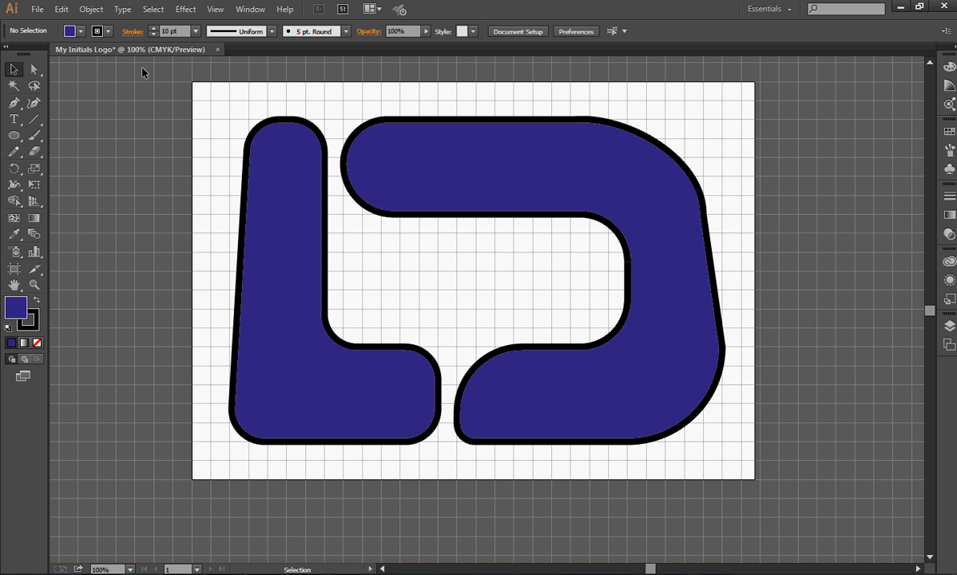
left_click_drag(182, 78, 842, 517)
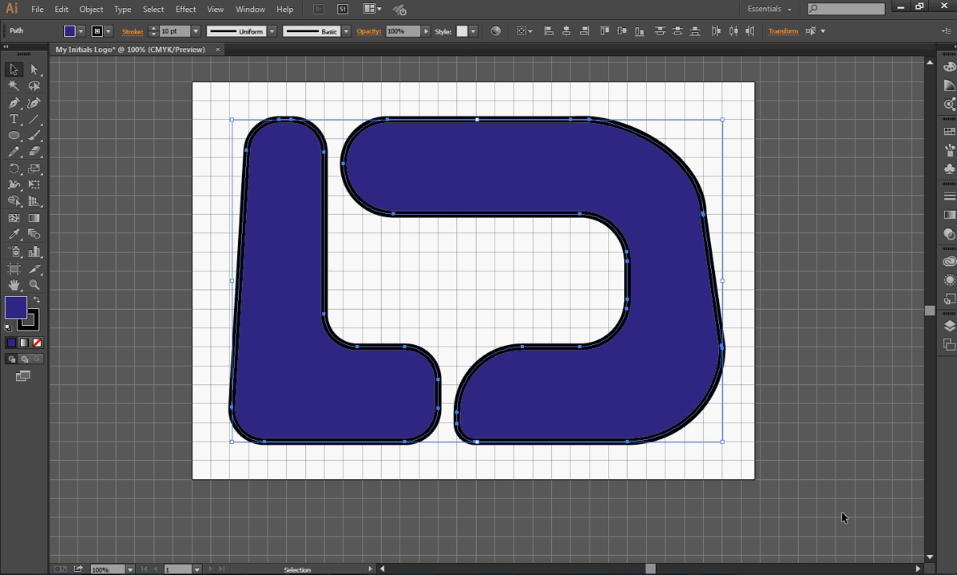
left_click(91, 9)
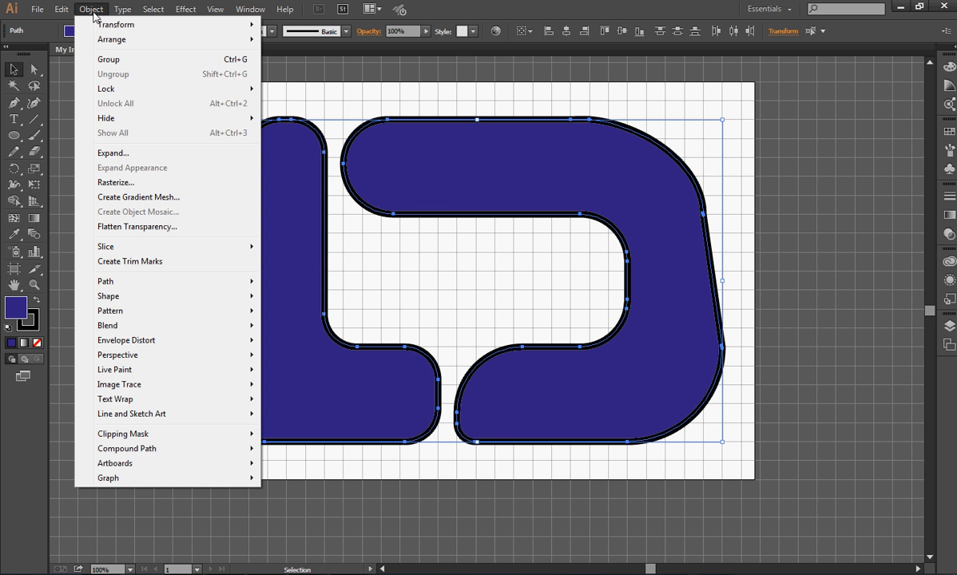
mouse_move(173, 343)
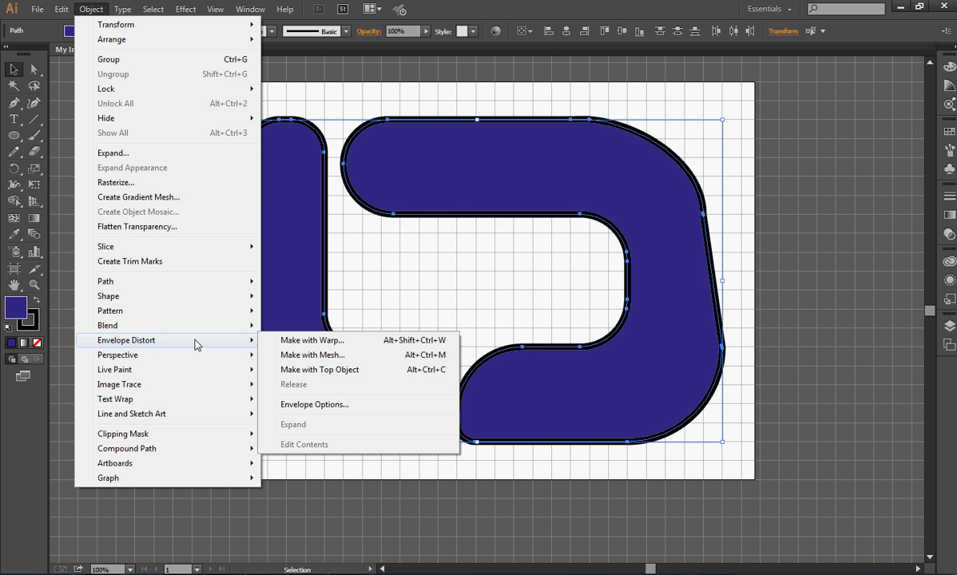
left_click(304, 341)
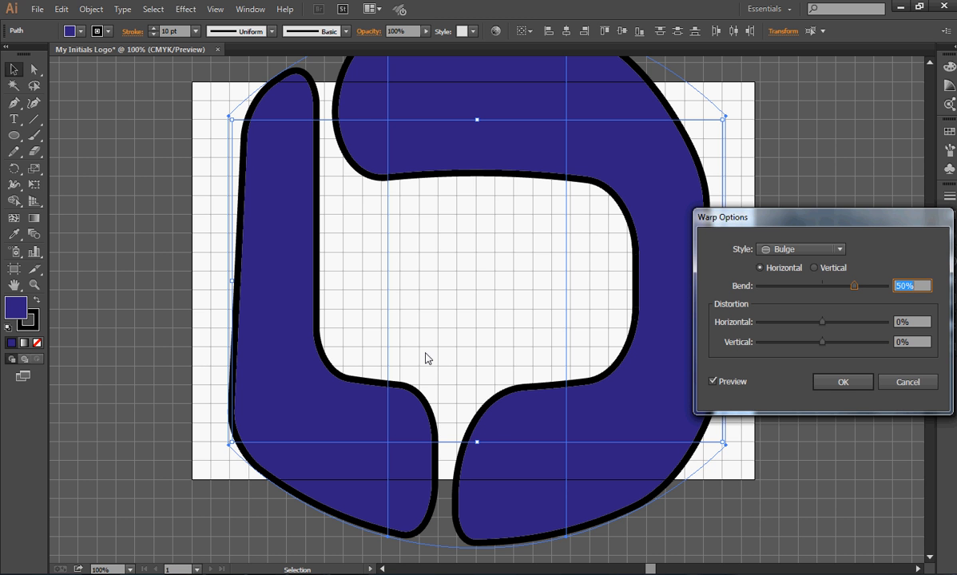
left_click(900, 382)
key("a")
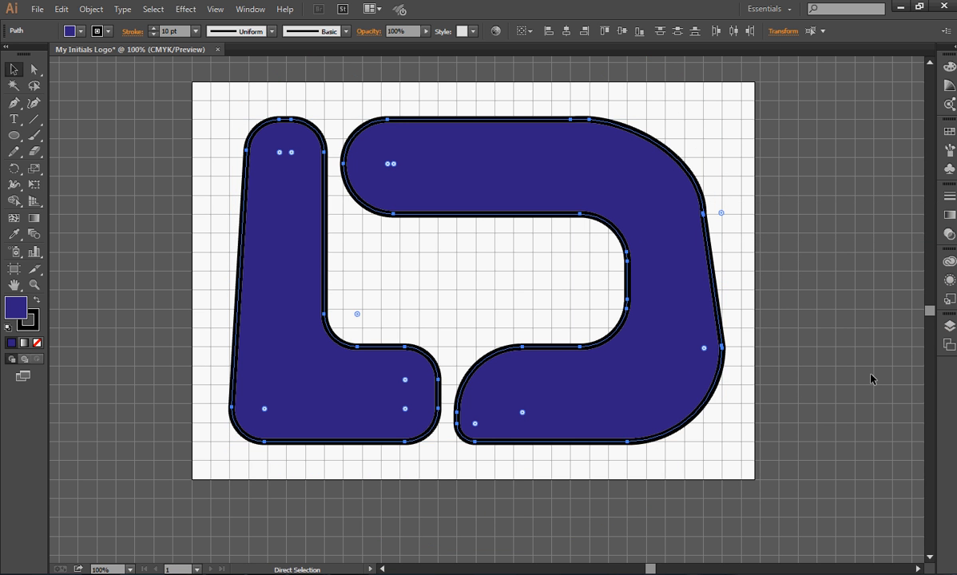
Step: Try a vertical Bulge envelope warp on both letters with 16% bend, -26% horizontal and 18% vertical distortion
key("ctrl+minus")
key("v")
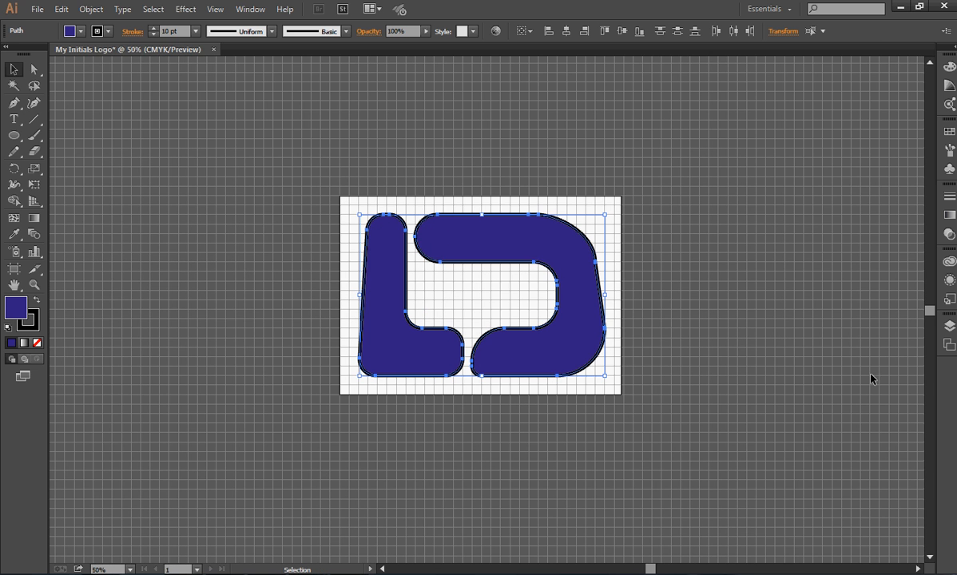
left_click(94, 10)
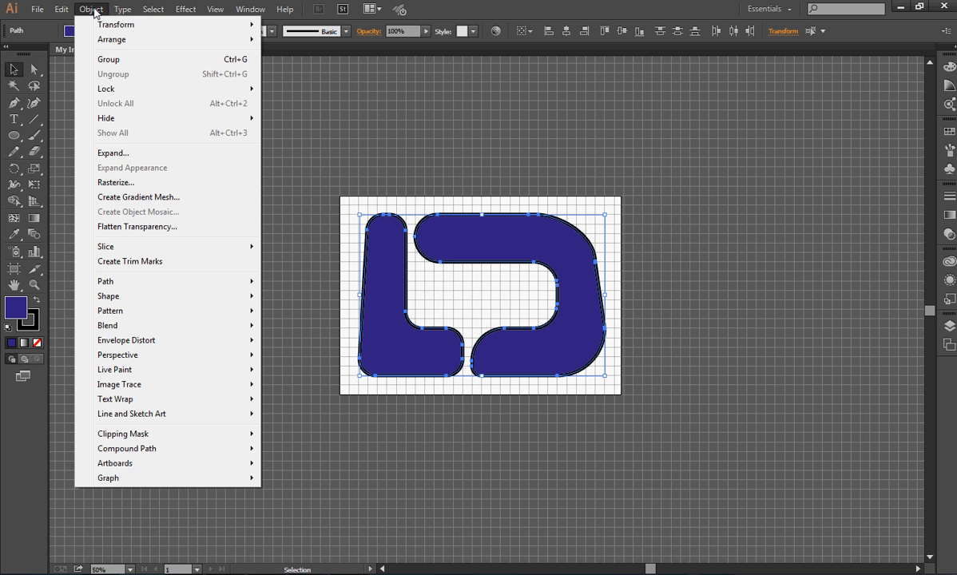
mouse_move(192, 343)
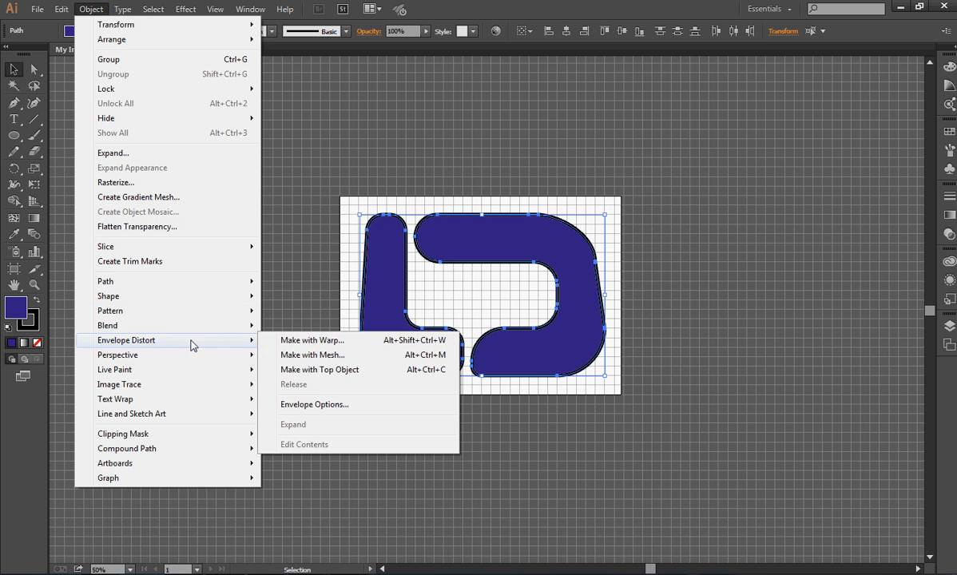
left_click(307, 340)
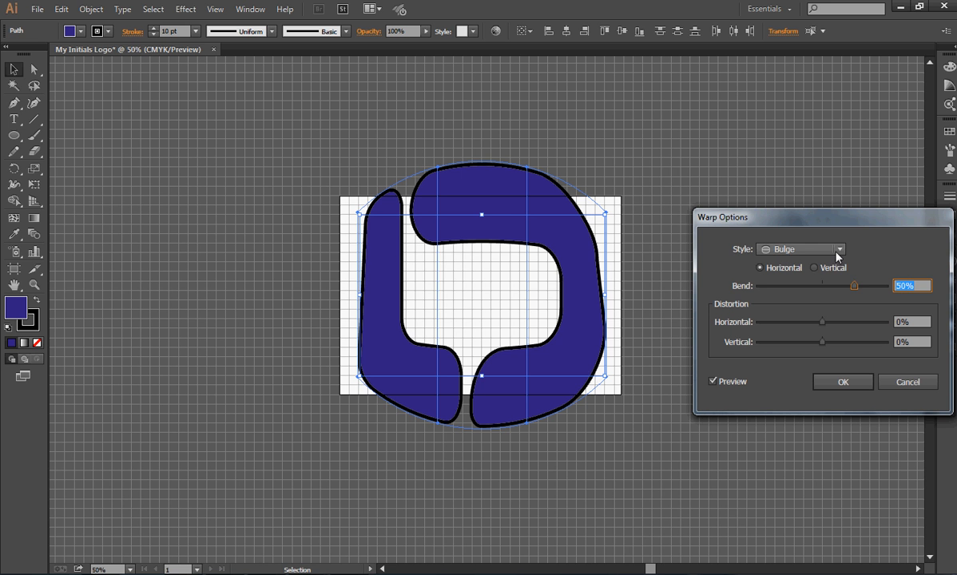
left_click_drag(853, 289, 831, 290)
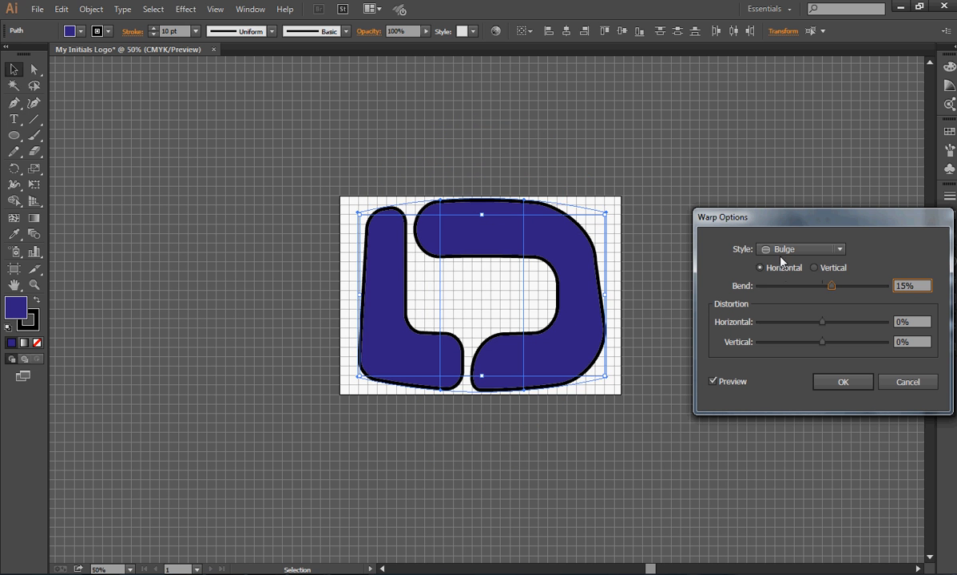
left_click(814, 268)
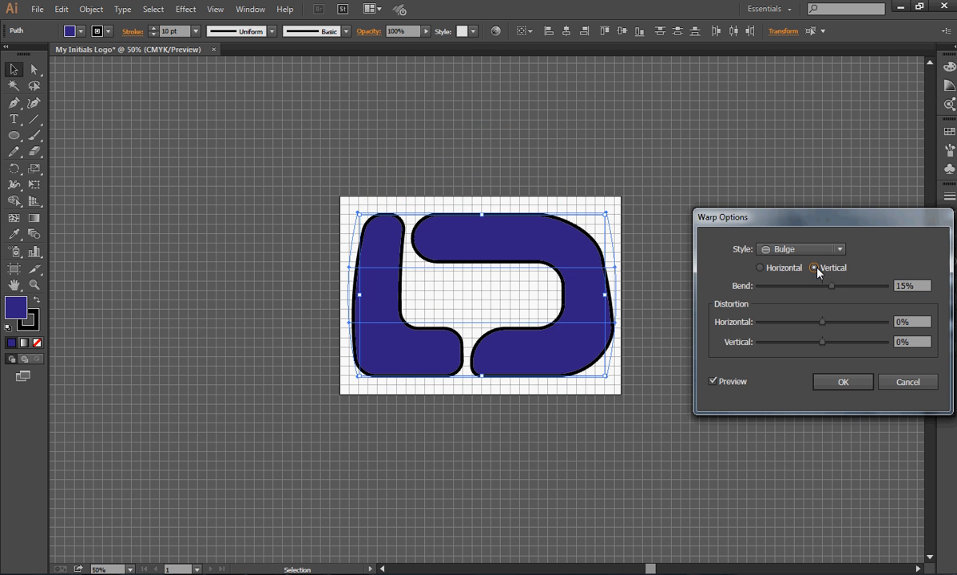
left_click_drag(832, 289, 835, 343)
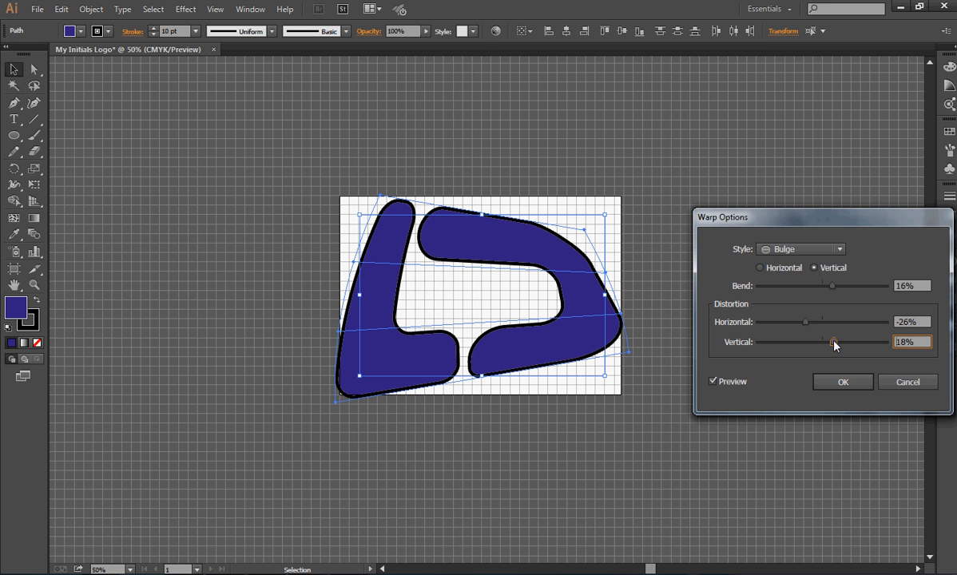
left_click(908, 388)
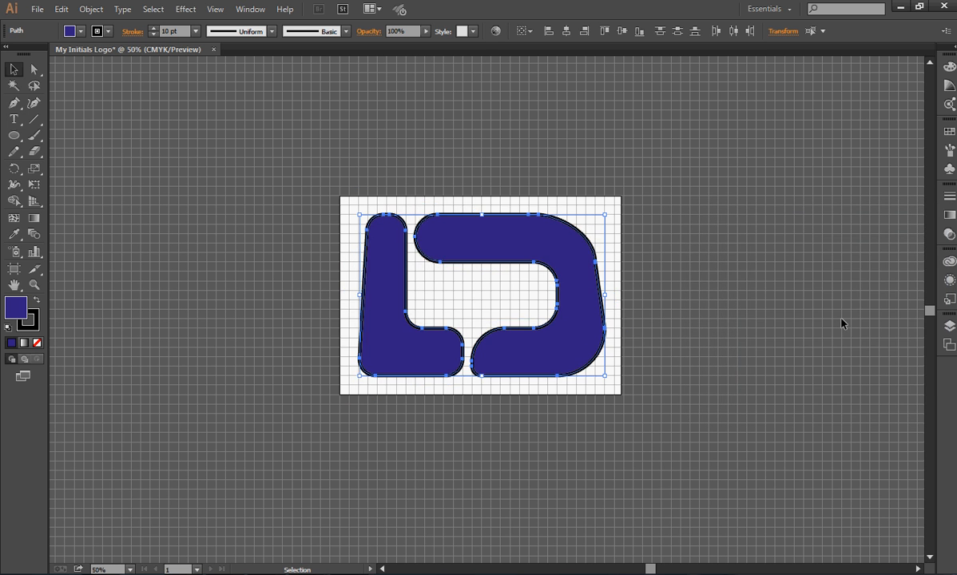
Step: Start an envelope warp on both letters and preview the Arc, Arc Lower, Arc Upper, Arch and Shell Upper styles
left_click(92, 10)
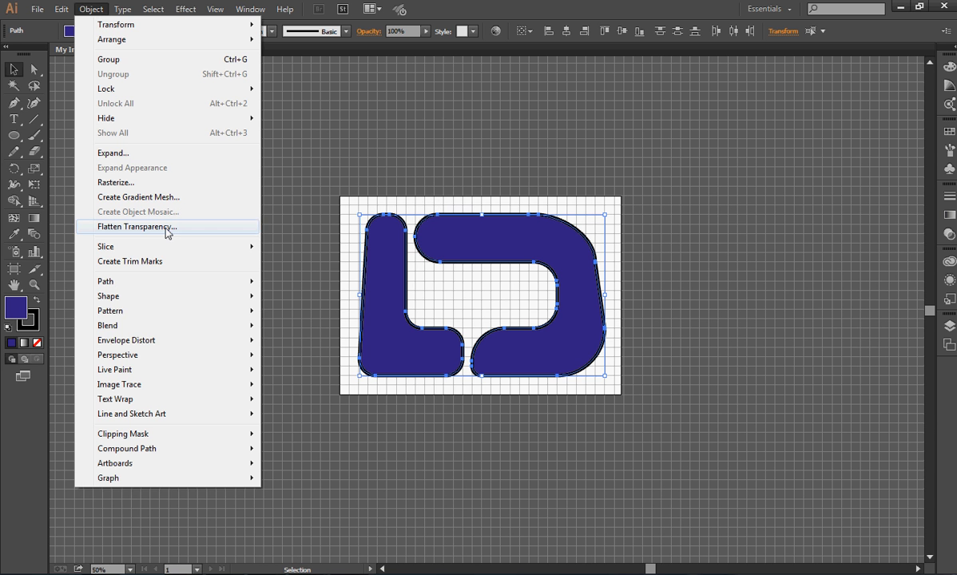
mouse_move(182, 344)
left_click(288, 344)
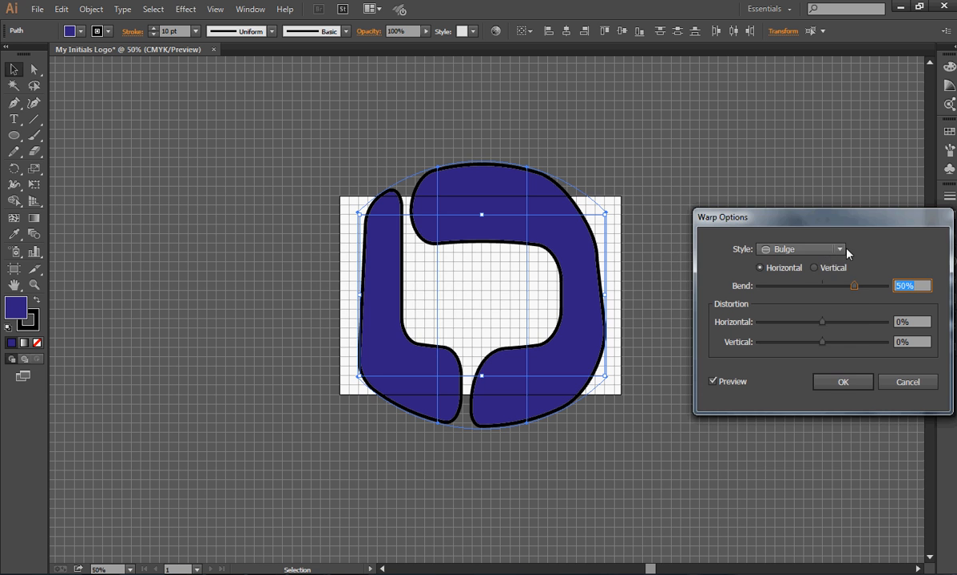
left_click(791, 250)
left_click(806, 264)
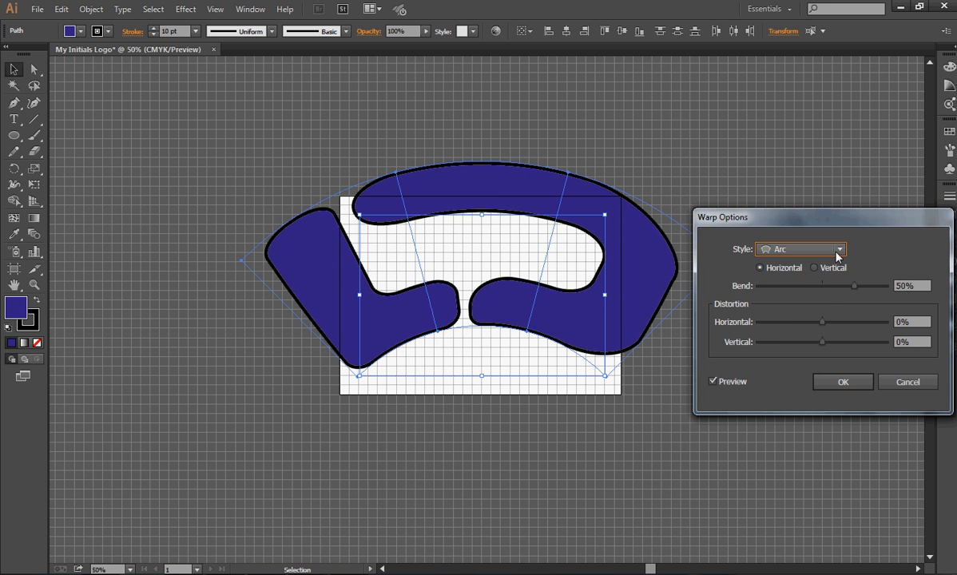
left_click(785, 250)
left_click(805, 279)
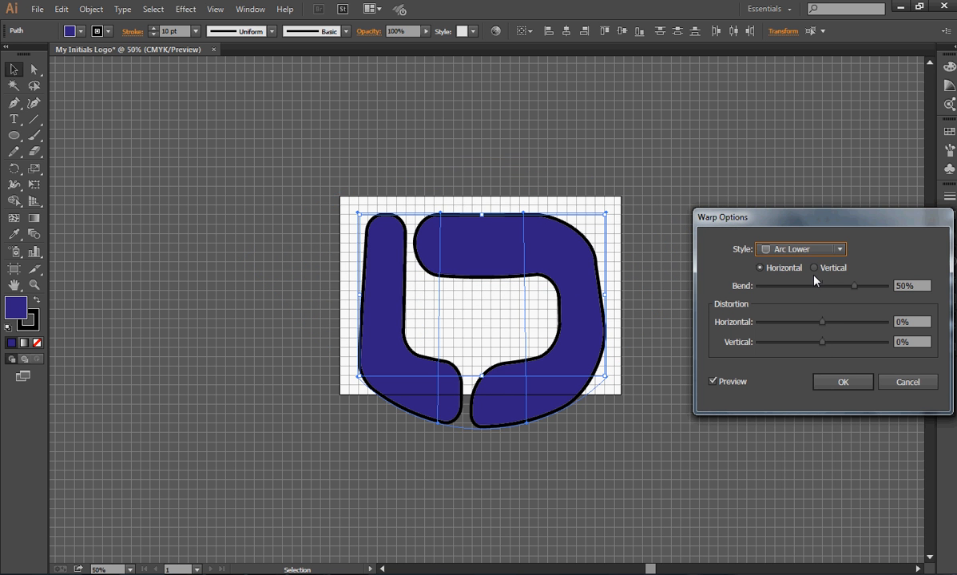
left_click(835, 254)
left_click(771, 293)
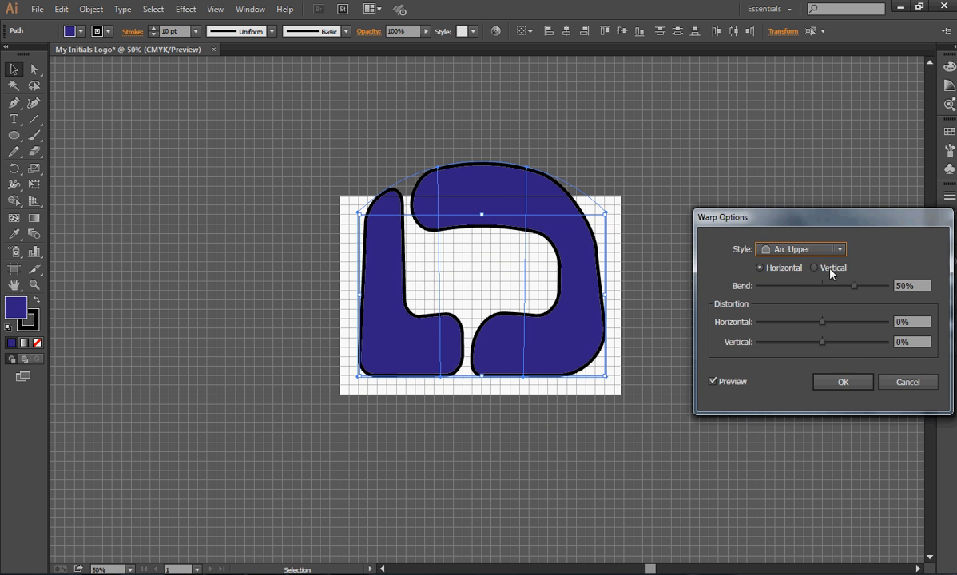
left_click(839, 250)
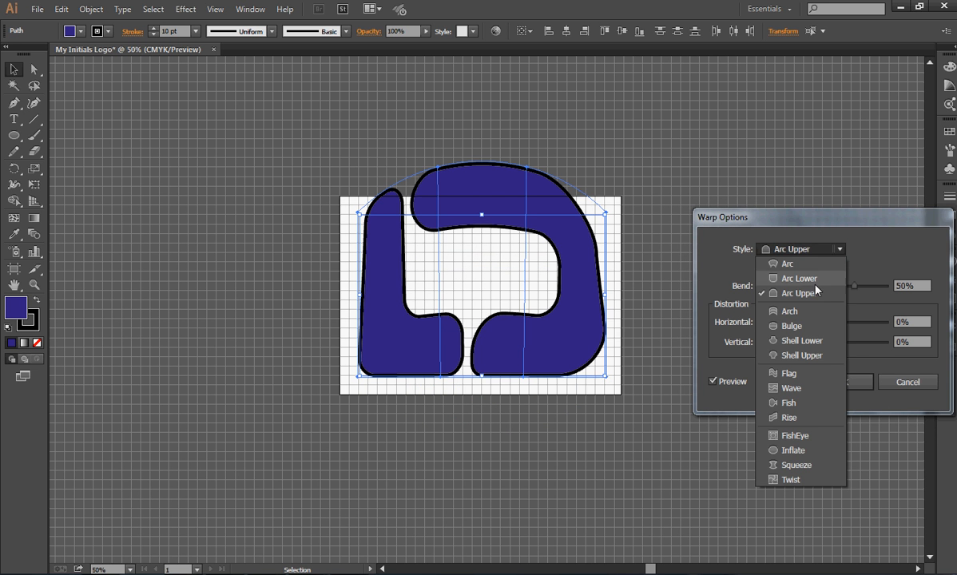
left_click(753, 313)
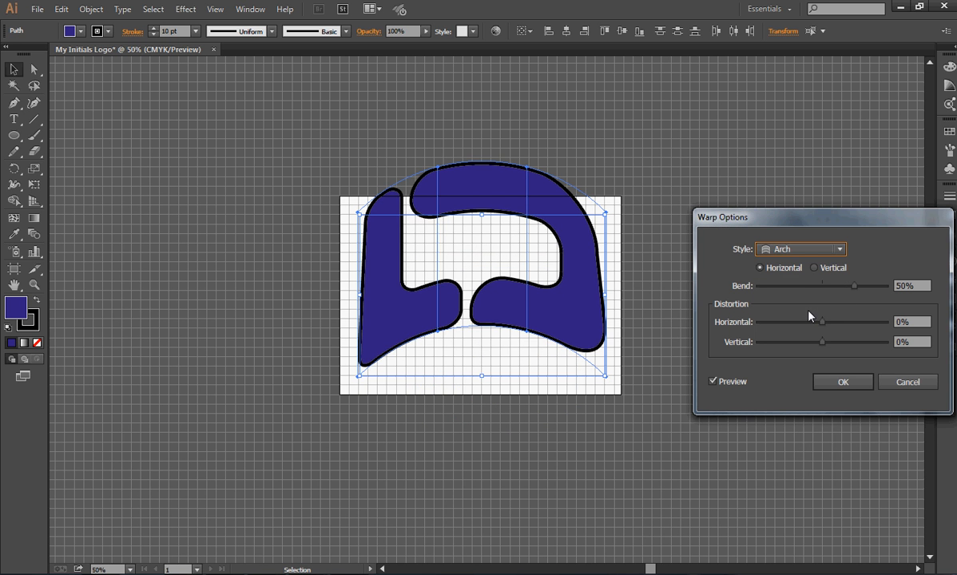
left_click(843, 251)
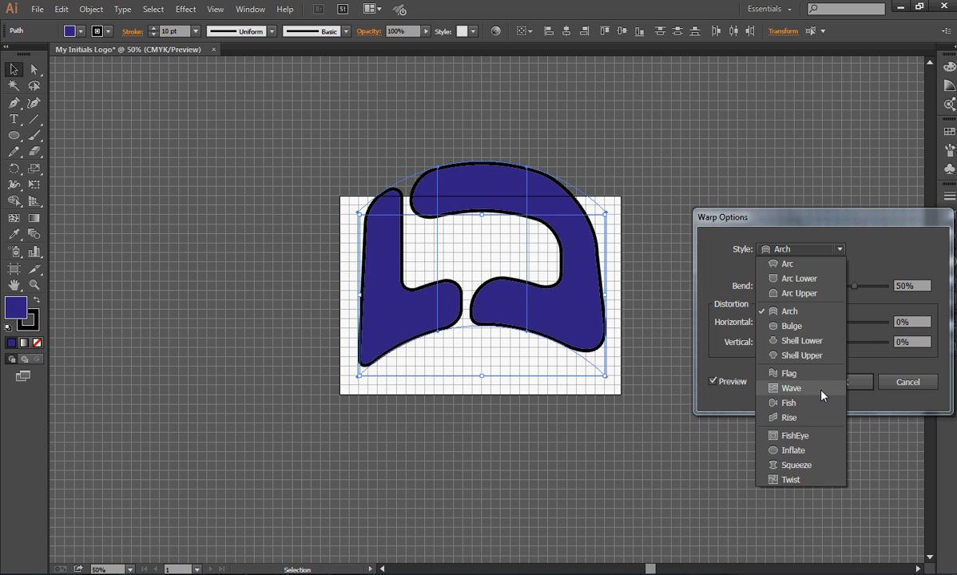
left_click(808, 356)
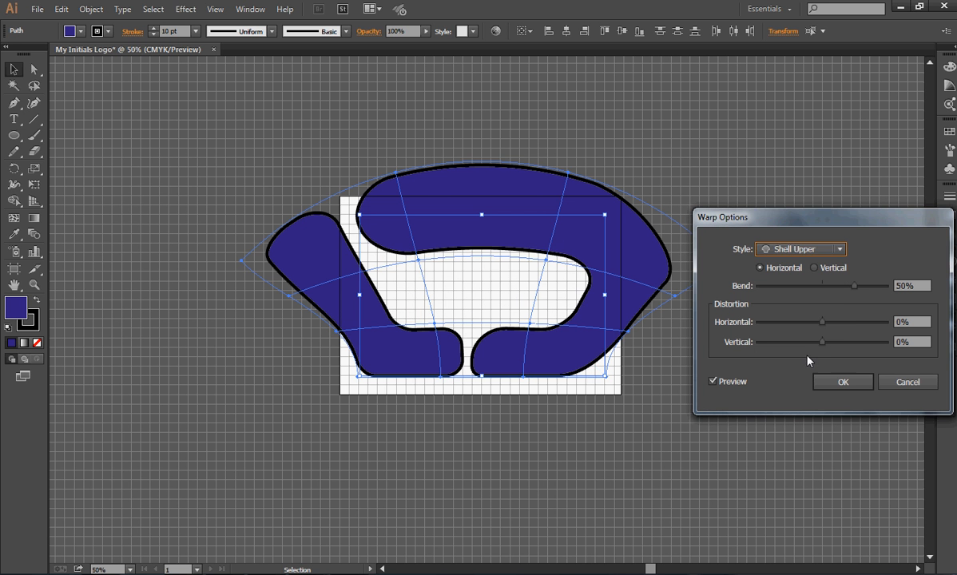
Step: Apply a horizontal Twist envelope warp to both letters with 50% bend and 0% horizontal distortion, and deselect the artwork
left_click(826, 254)
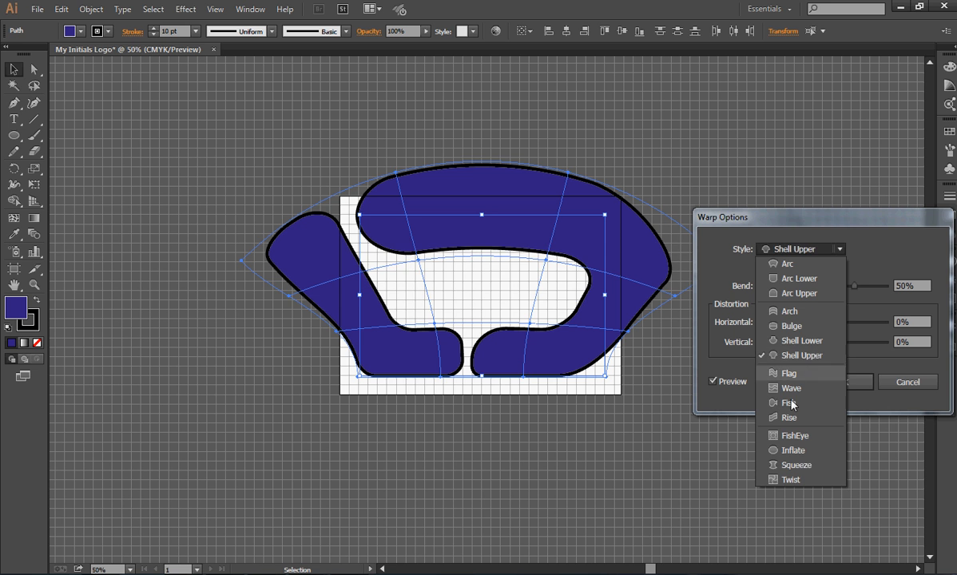
left_click(803, 483)
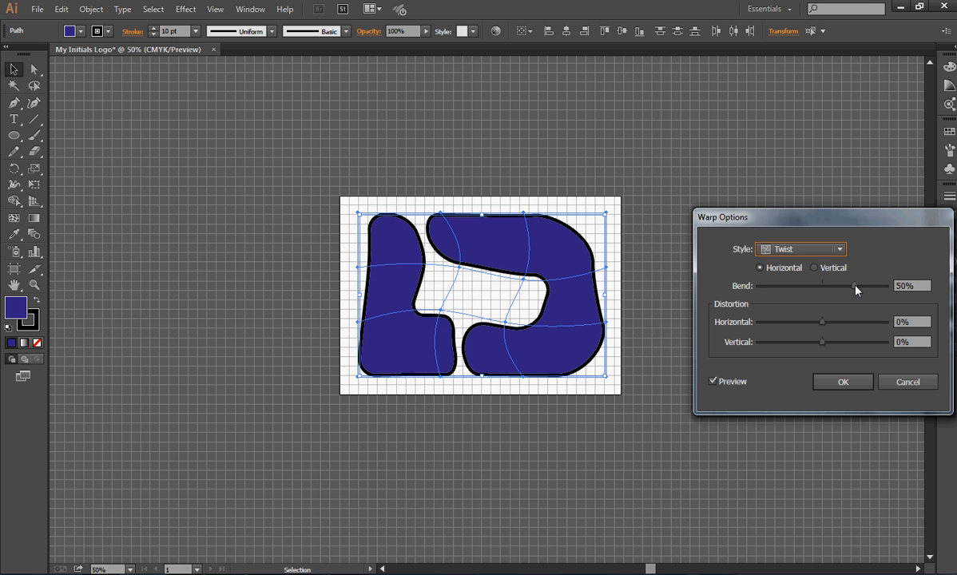
mouse_move(856, 289)
left_mouse_down()
mouse_move(868, 290)
mouse_move(858, 289)
left_mouse_up()
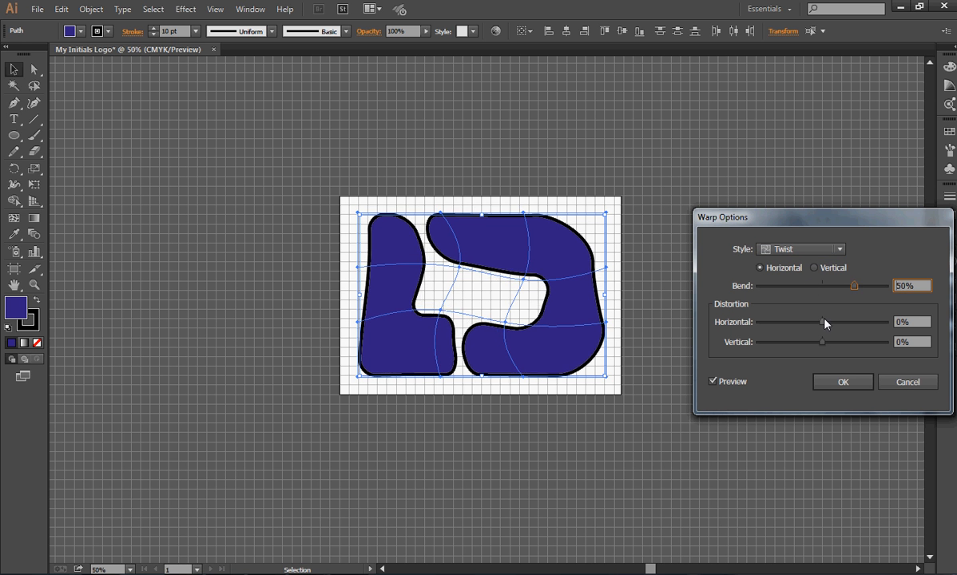
left_click_drag(823, 322, 834, 325)
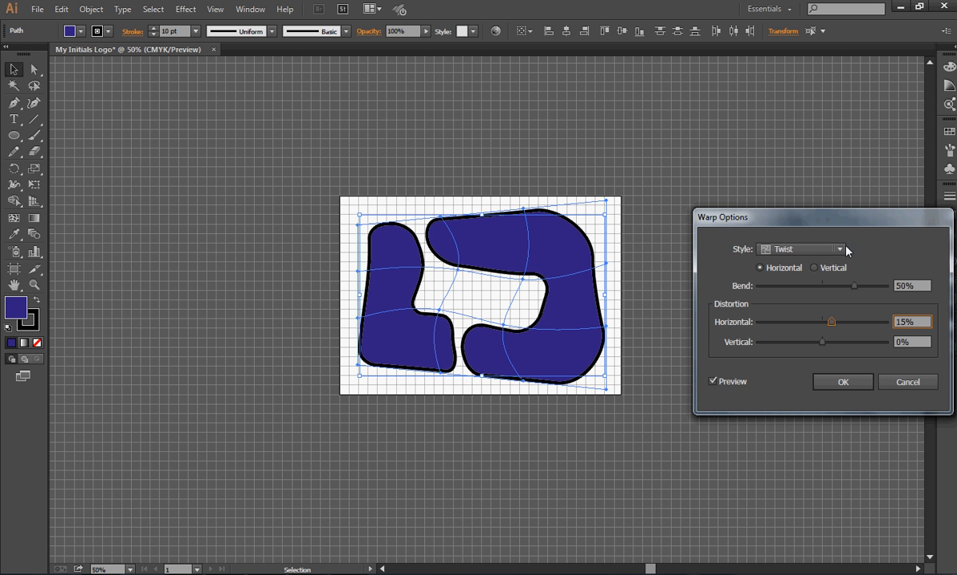
left_click_drag(921, 322, 867, 322)
type("0")
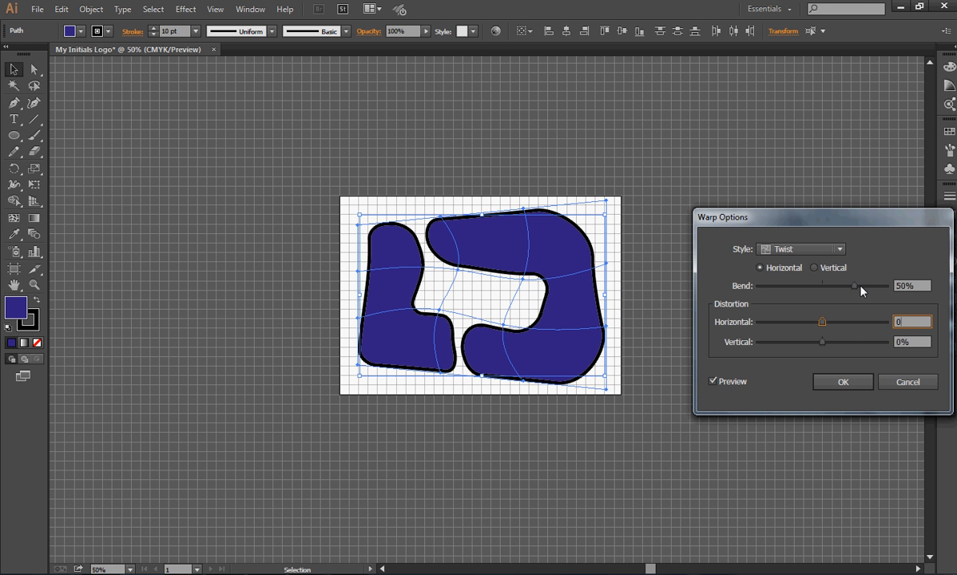
left_click(844, 383)
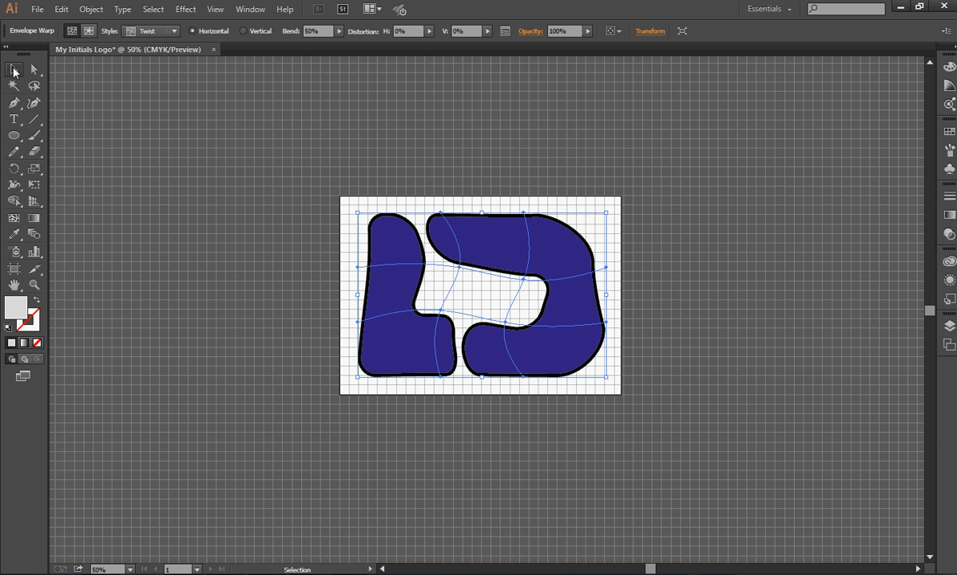
left_click(113, 89)
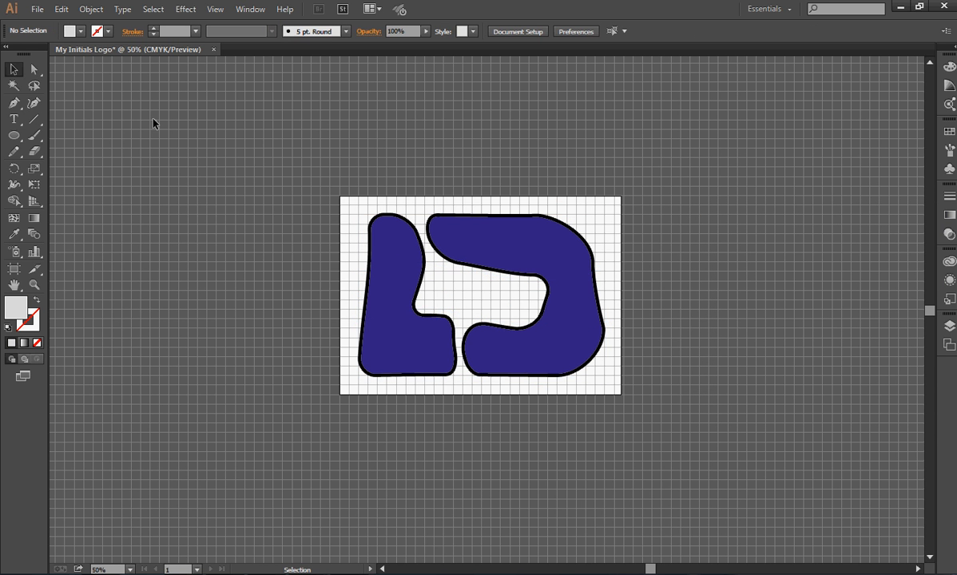